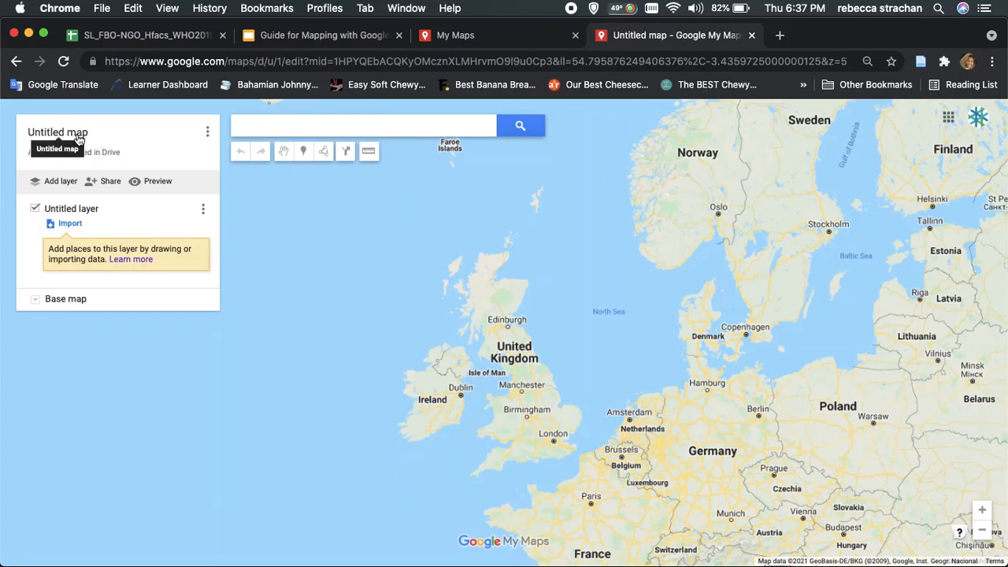
Change the untitled map's title to "Sierra Leone Demo"
left_click(76, 136)
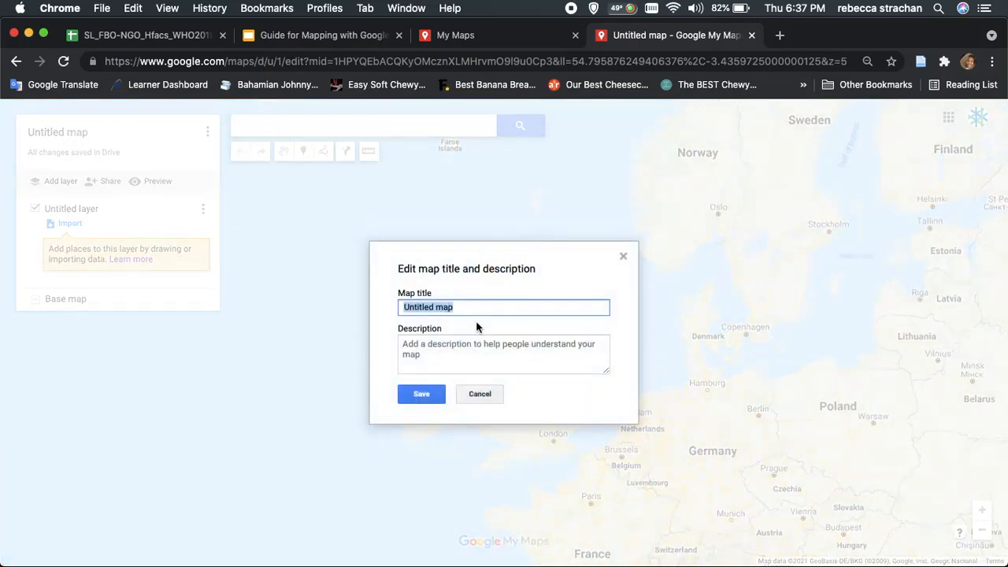
type("Sierra")
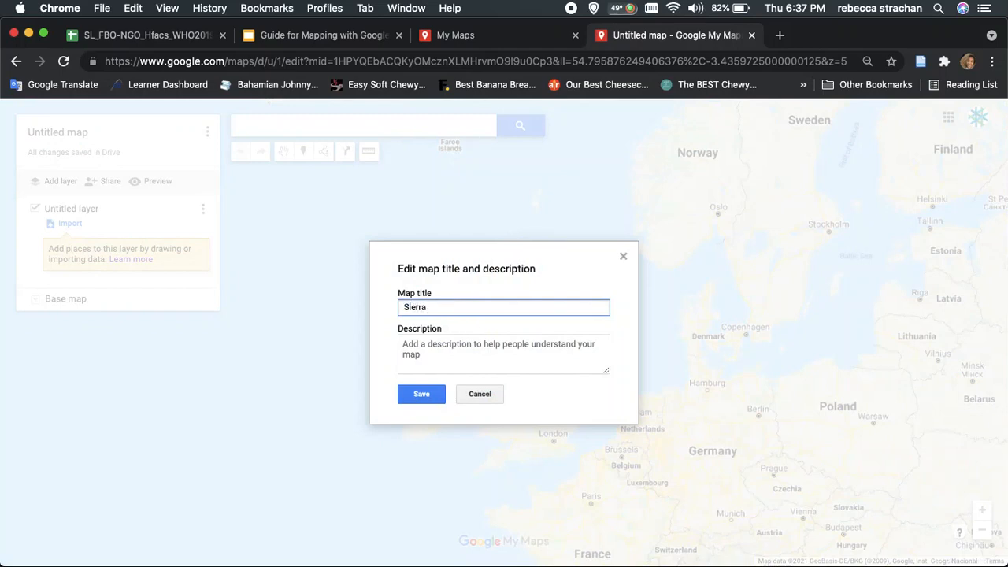
type(" Leone Demo")
Add the map description "CHASL faith based facilities" and save the map details
left_click(524, 351)
type("CH")
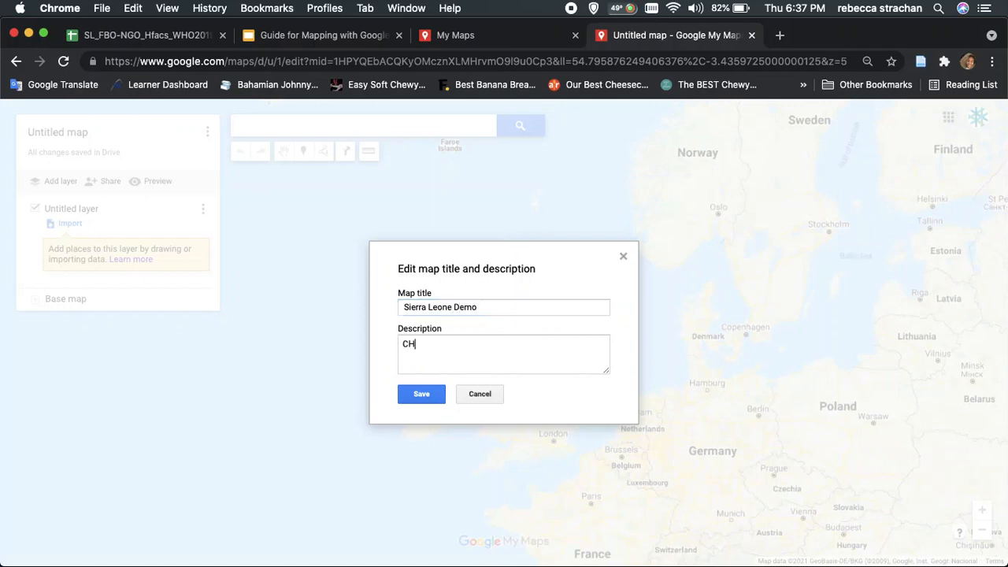
type("ASL faith based facilities")
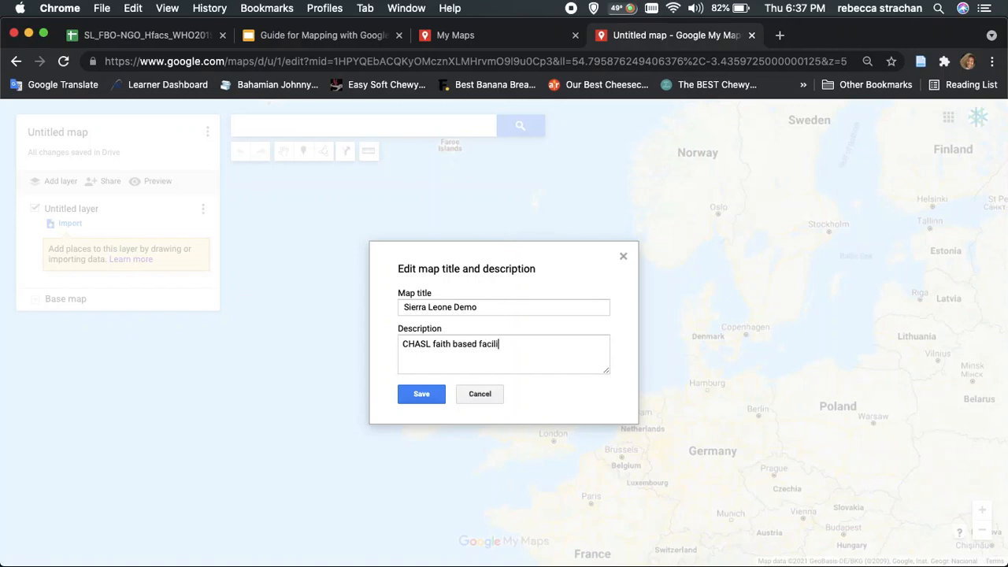
left_click(421, 394)
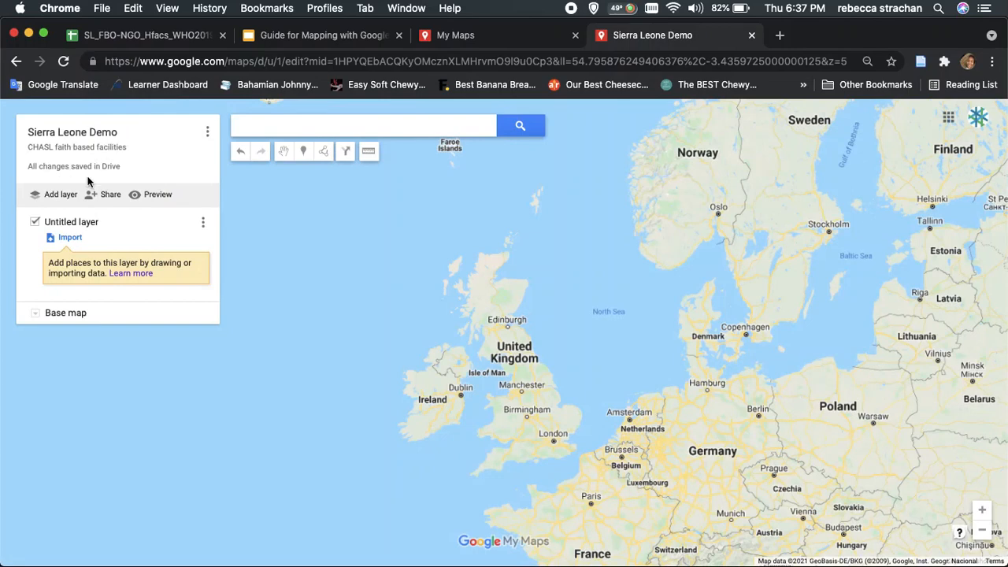
Search the map for a street address in the Brookfields area of Freetown, Sierra Leone
left_click(256, 128)
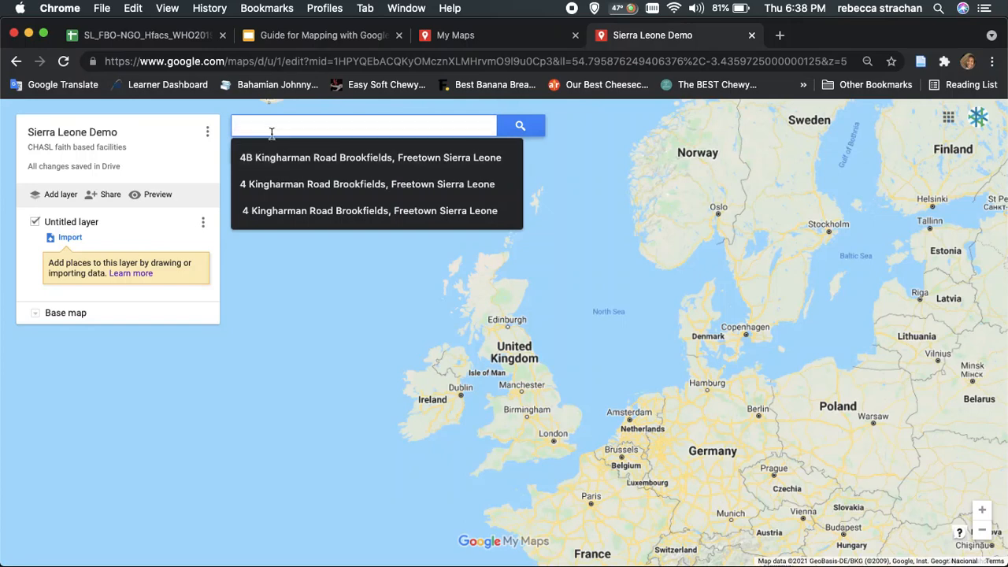
left_click(273, 184)
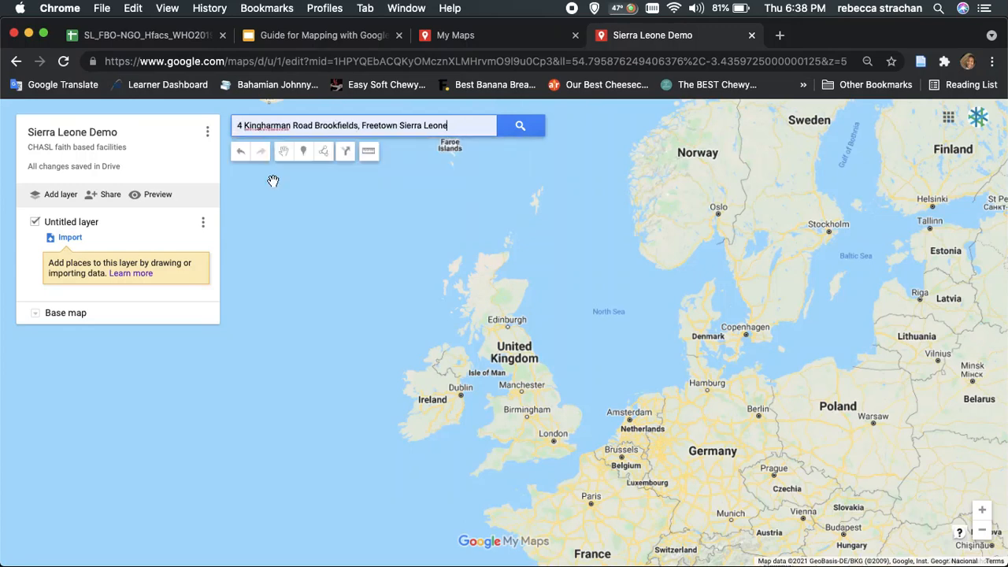
left_click(514, 129)
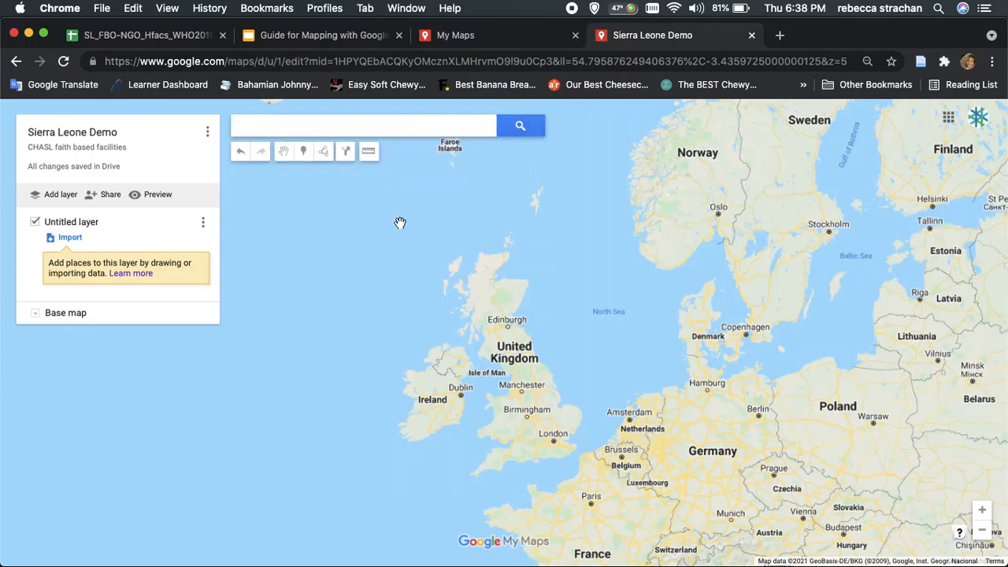
left_click(310, 126)
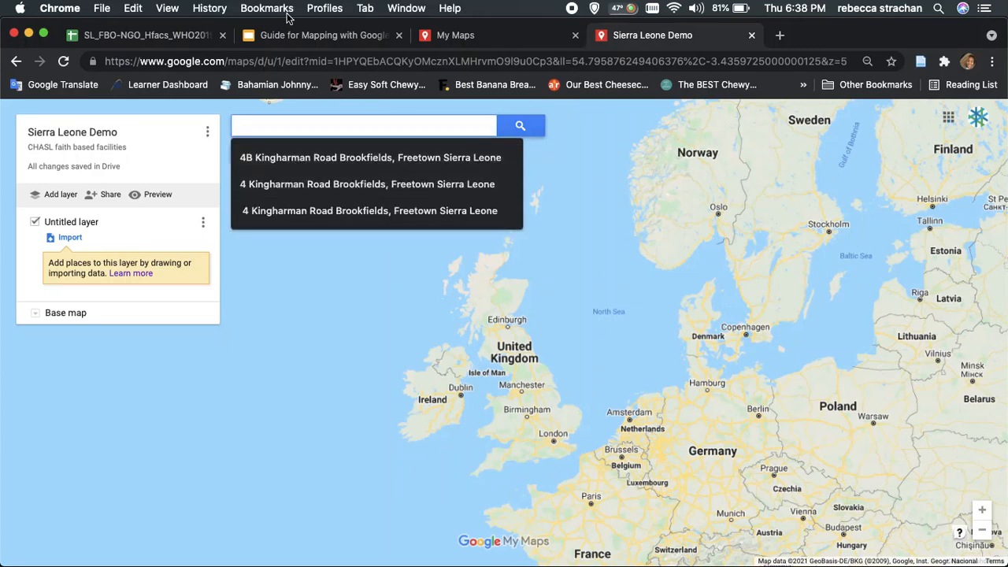
type("Kingharman Road Brookfields, Freetown Sierra Leone")
key("Return")
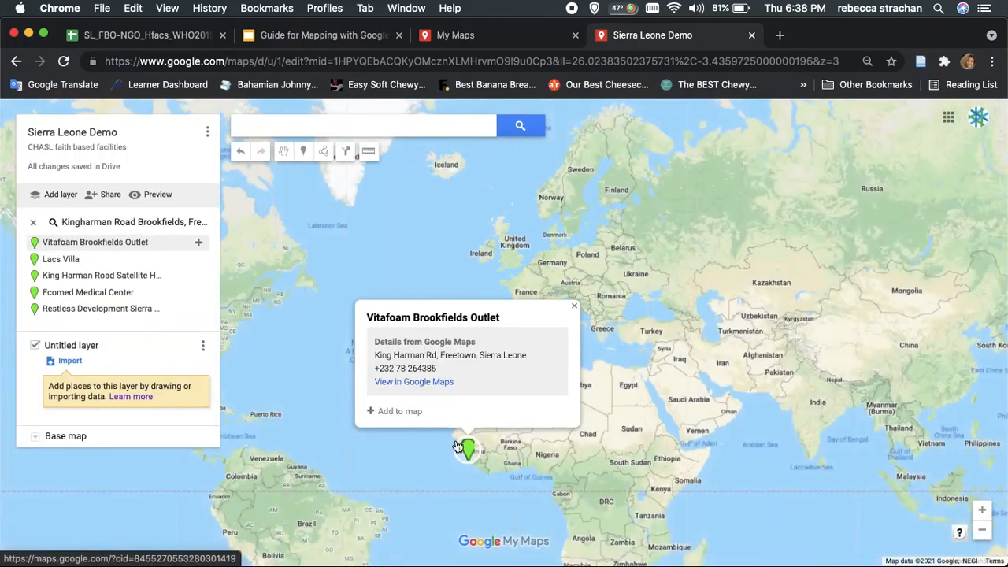
Add the Restless Development Sierra Leone search result to the untitled layer and clear the search results
left_click(145, 310)
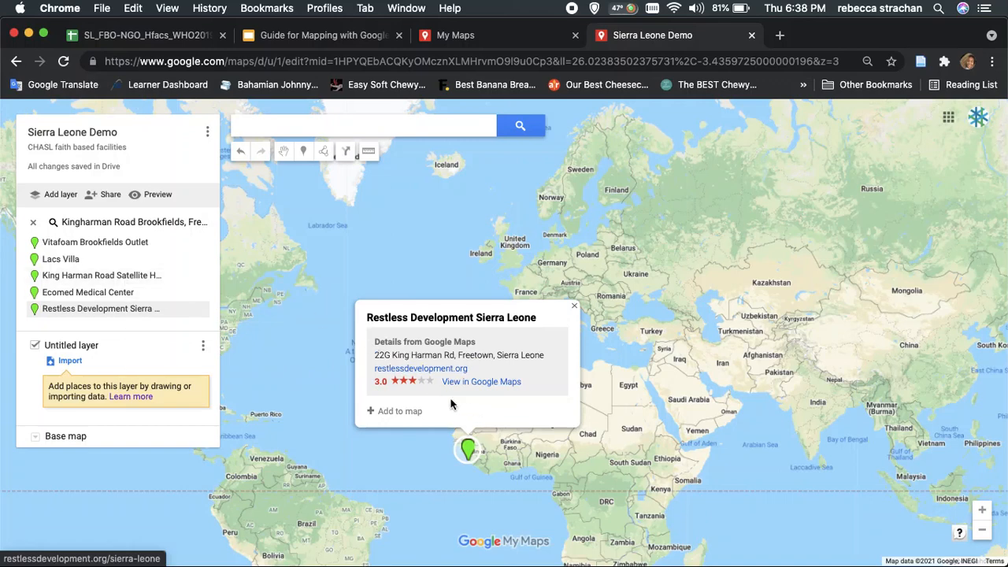
left_click(401, 411)
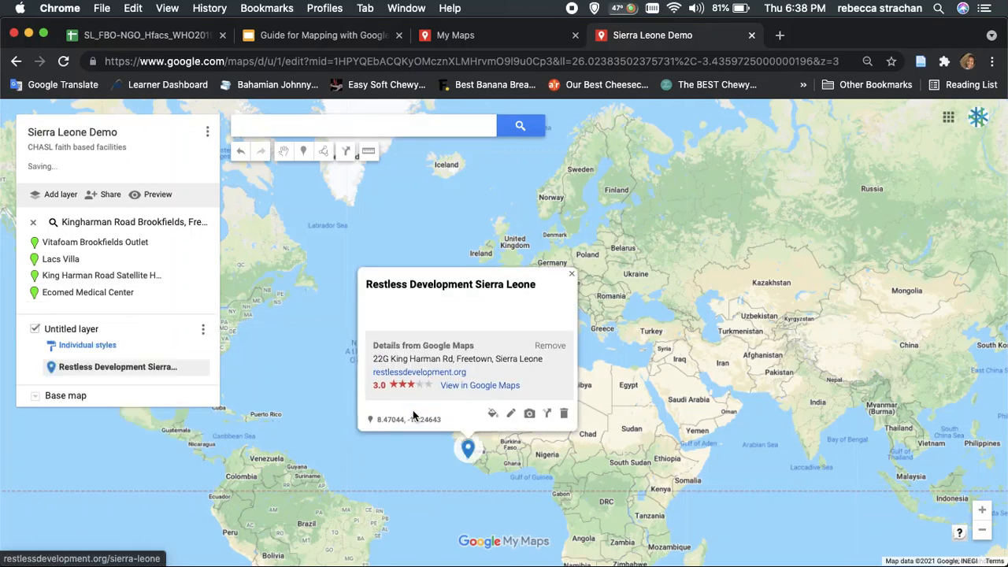
left_click(33, 224)
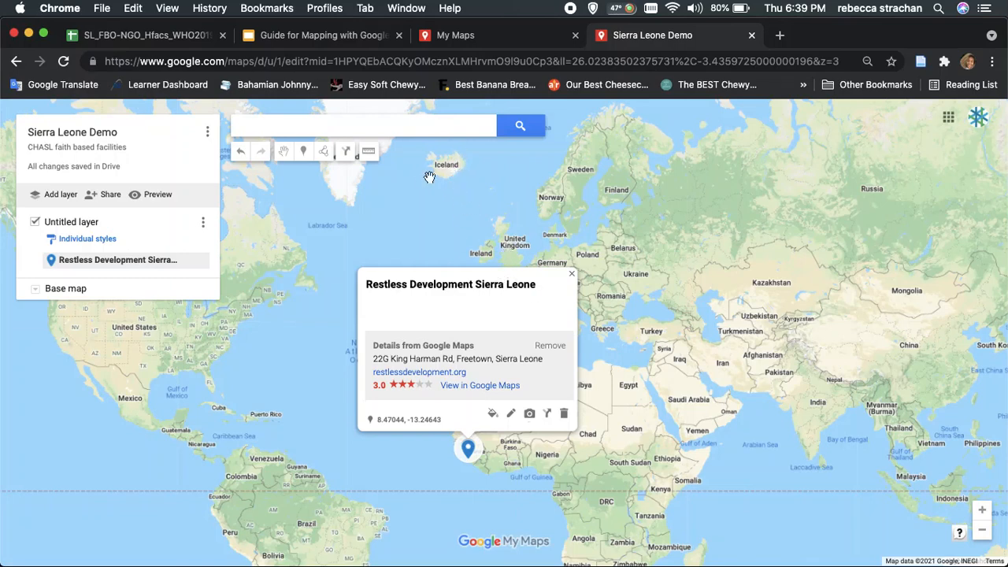
Switch to the SL_FBO-NGO_Hfacs_WHO2019 spreadsheet and examine its location columns LAT, LON and Address
left_click(194, 42)
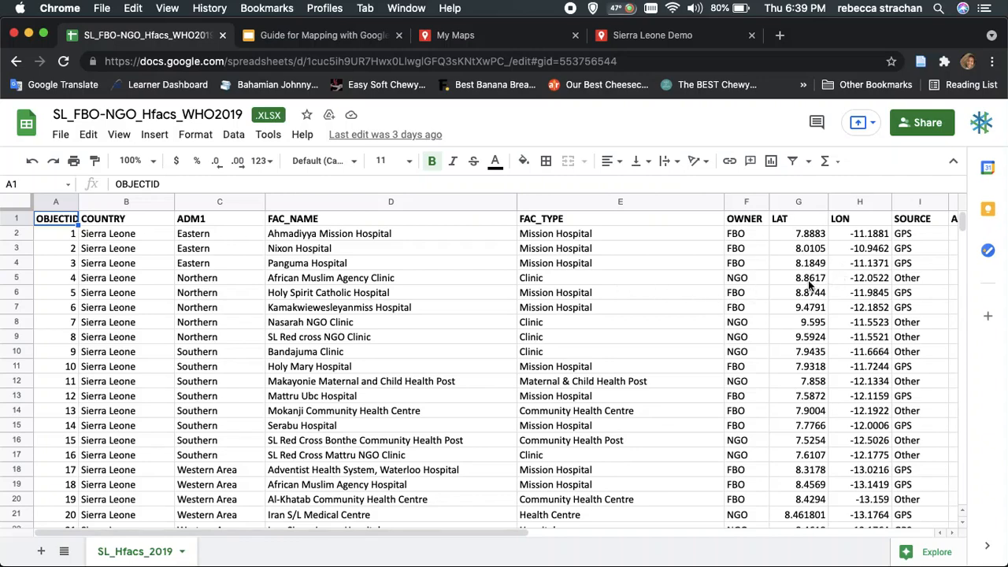
left_click(791, 221)
left_click(797, 202)
left_click(853, 201)
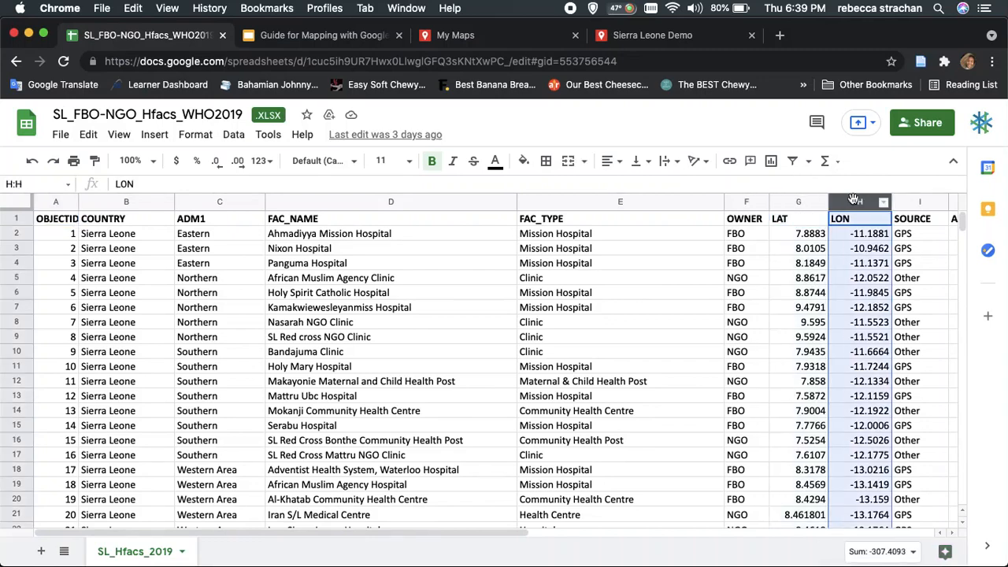
scroll(860, 267, "right", 3)
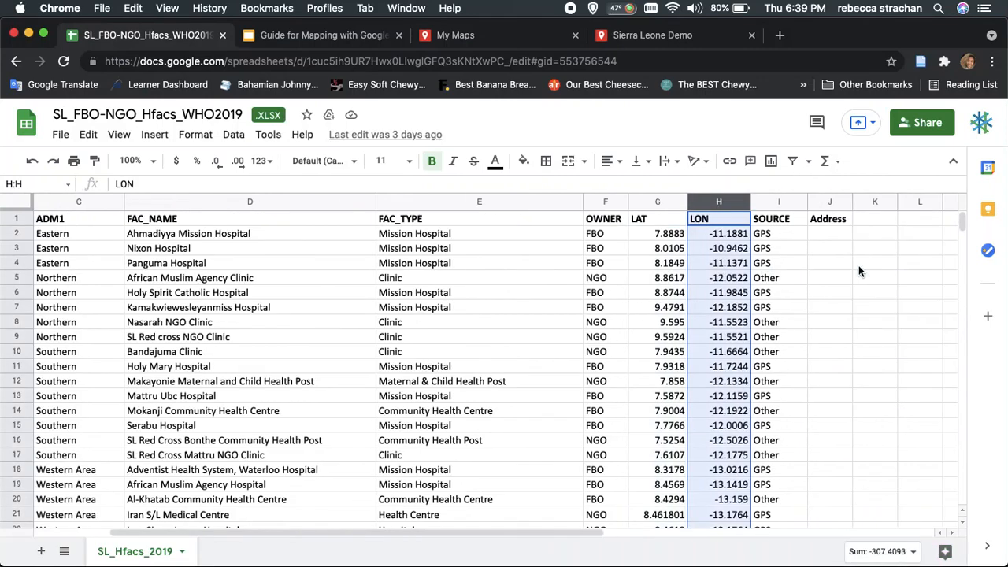
left_click(825, 202)
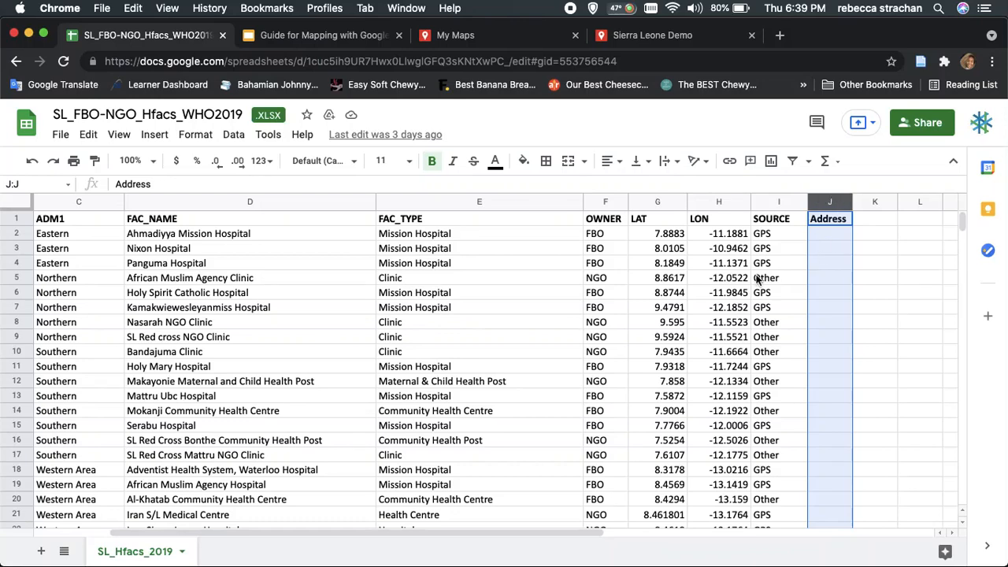
scroll(756, 278, "left", 5)
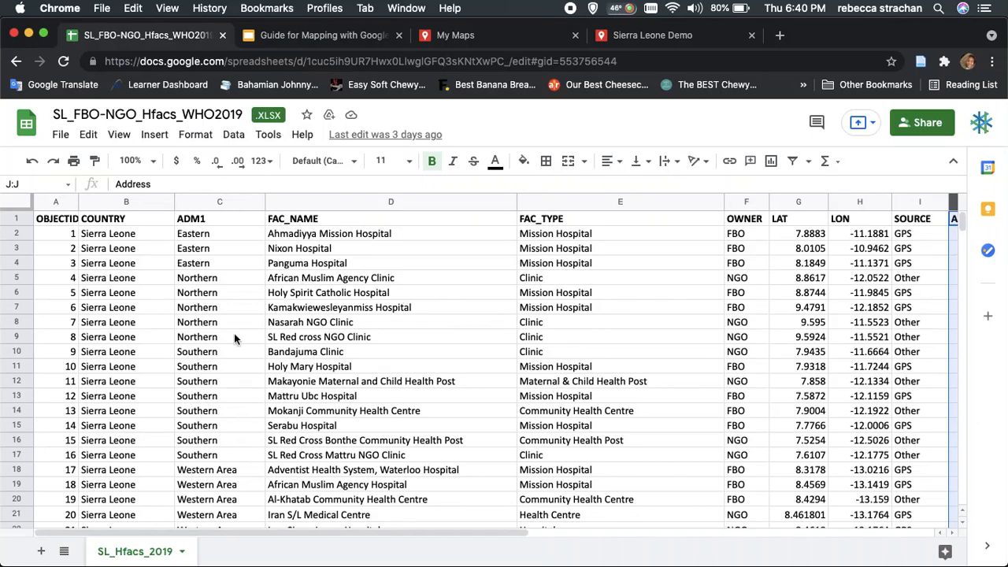
Review the facility rows and the descriptive columns FAC_NAME, FAC_TYPE and OWNER in the spreadsheet
scroll(234, 339, "down", 1)
scroll(234, 337, "up", 1)
left_click(388, 201)
left_click(553, 203)
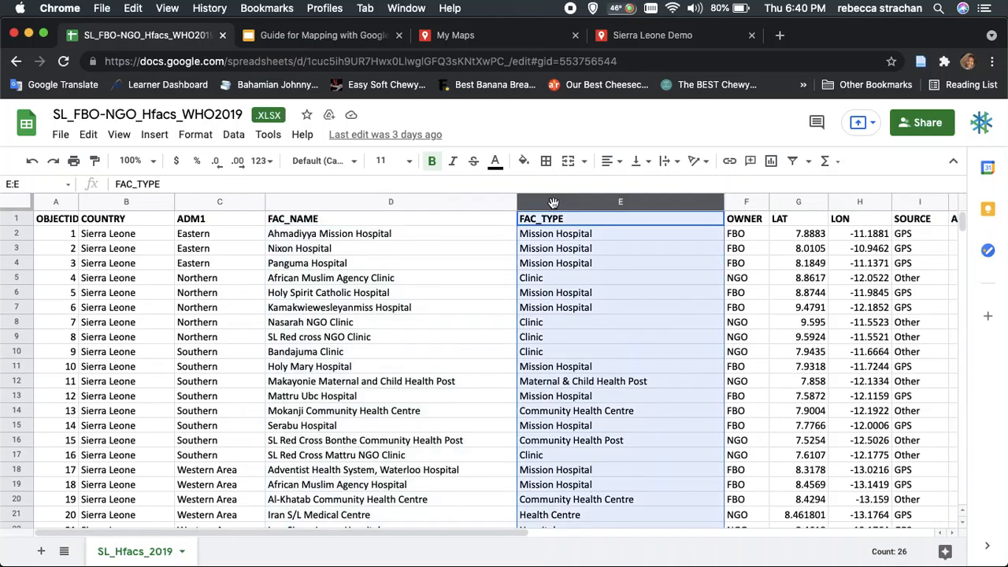
left_click(740, 203)
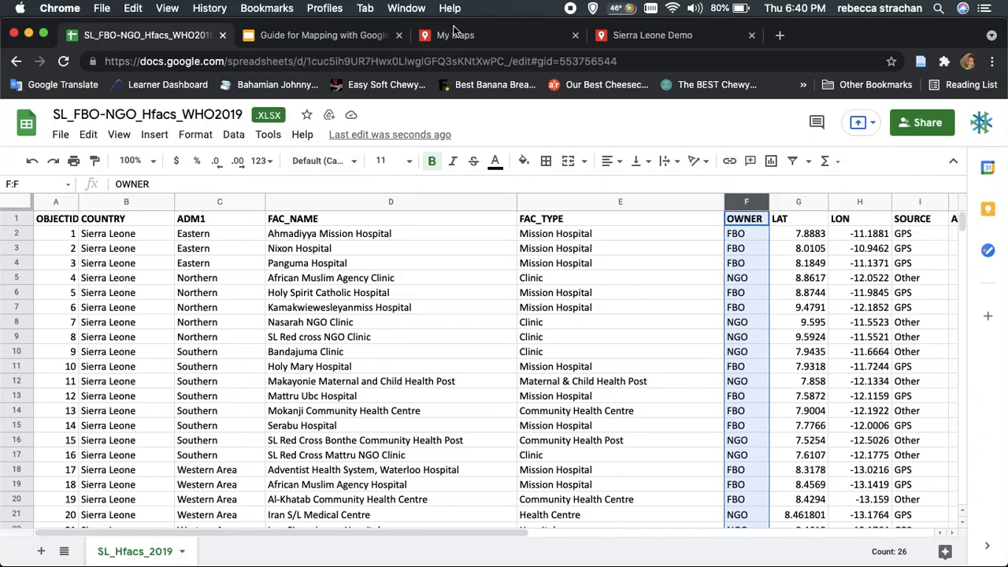
Switch back to the Sierra Leone Demo map and delete the Restless Development Sierra Leone place
left_click(670, 42)
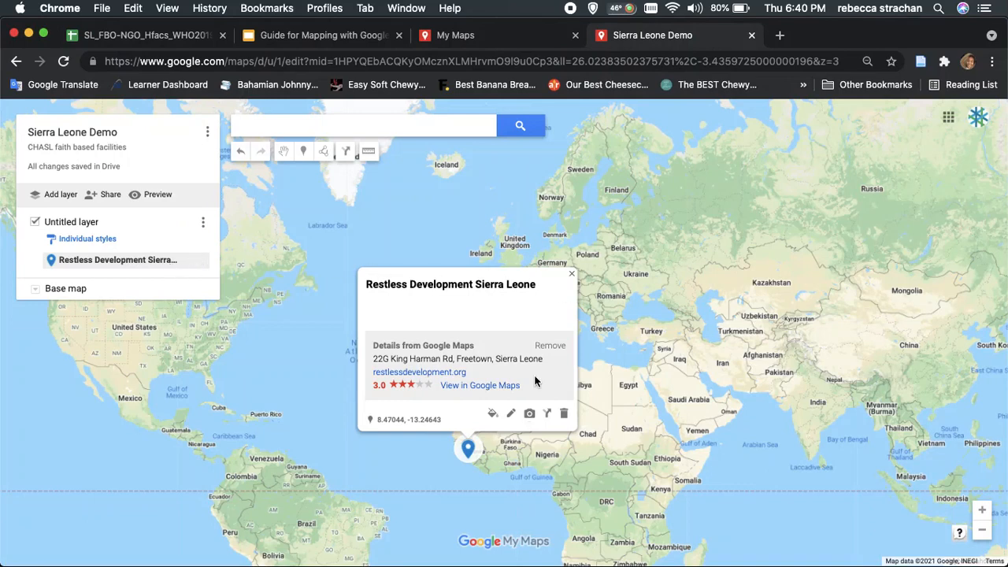
left_click(563, 413)
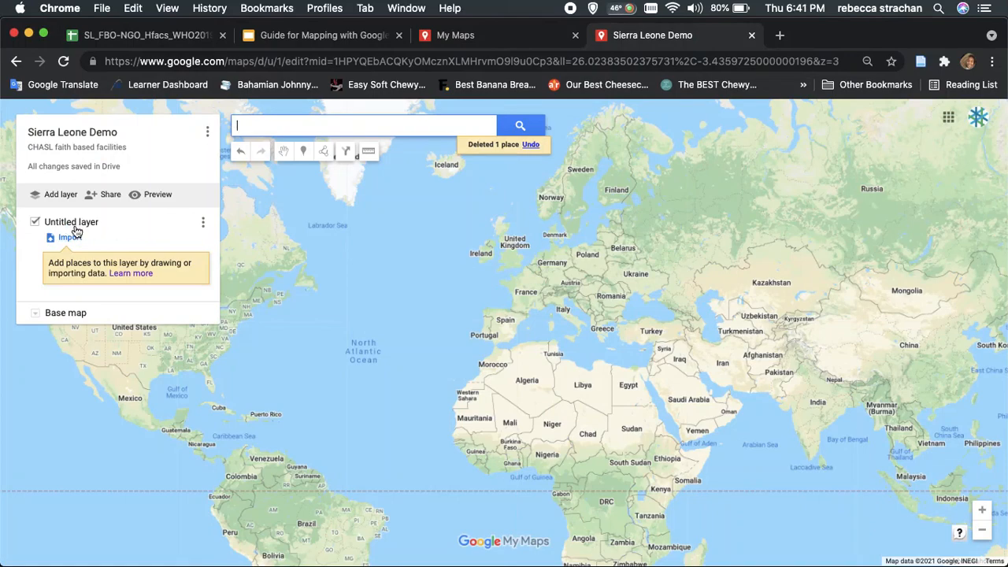
Rename the untitled layer to "WHO Sierra Leone Hospitals"
left_click(73, 223)
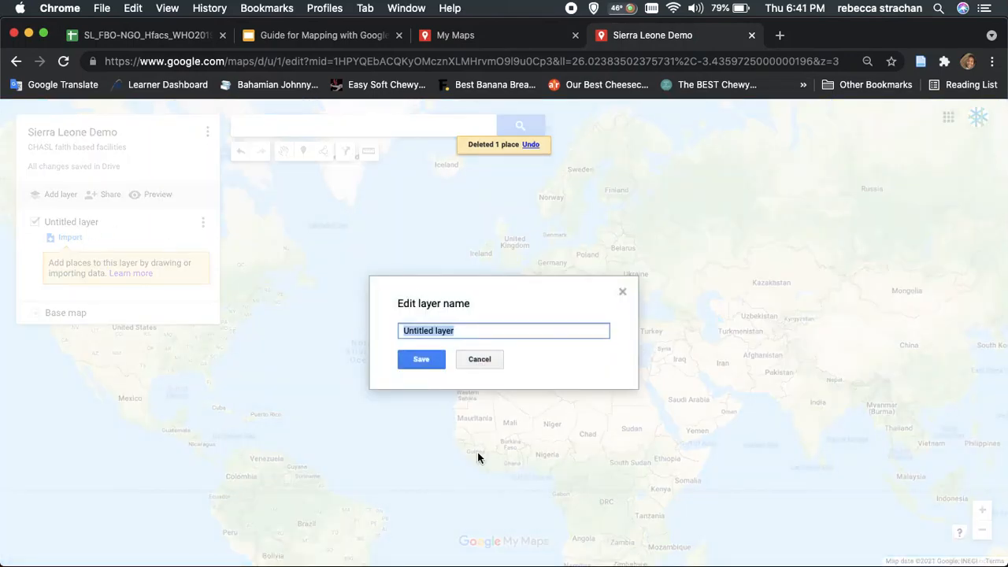
type("C")
key("BackSpace")
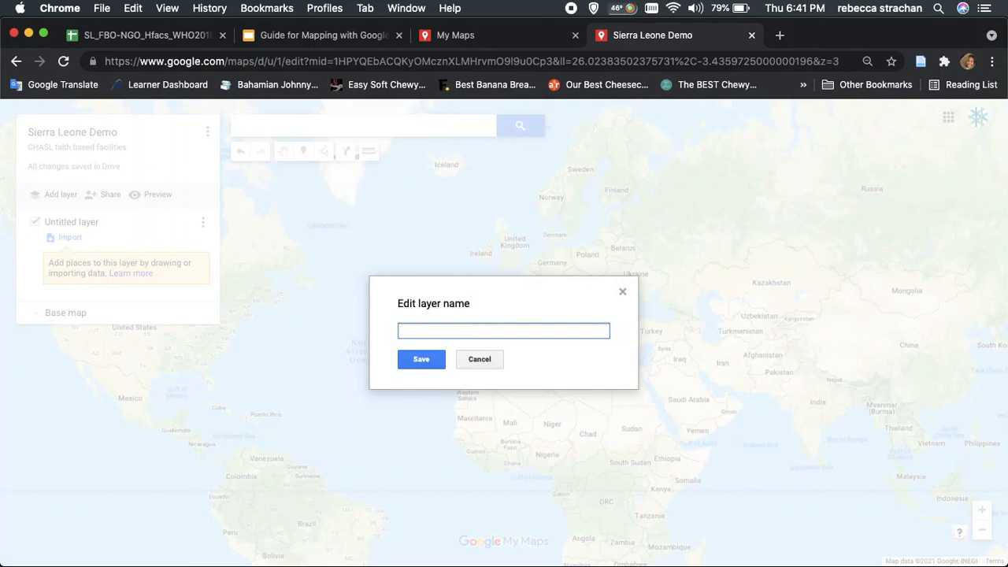
type("WHO Sierra Leone Hospitals")
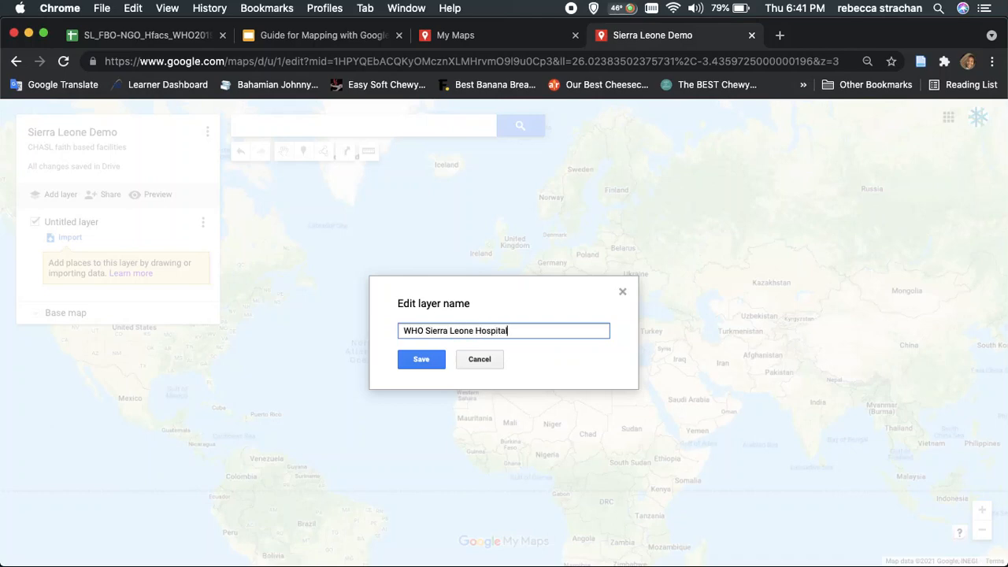
left_click(416, 357)
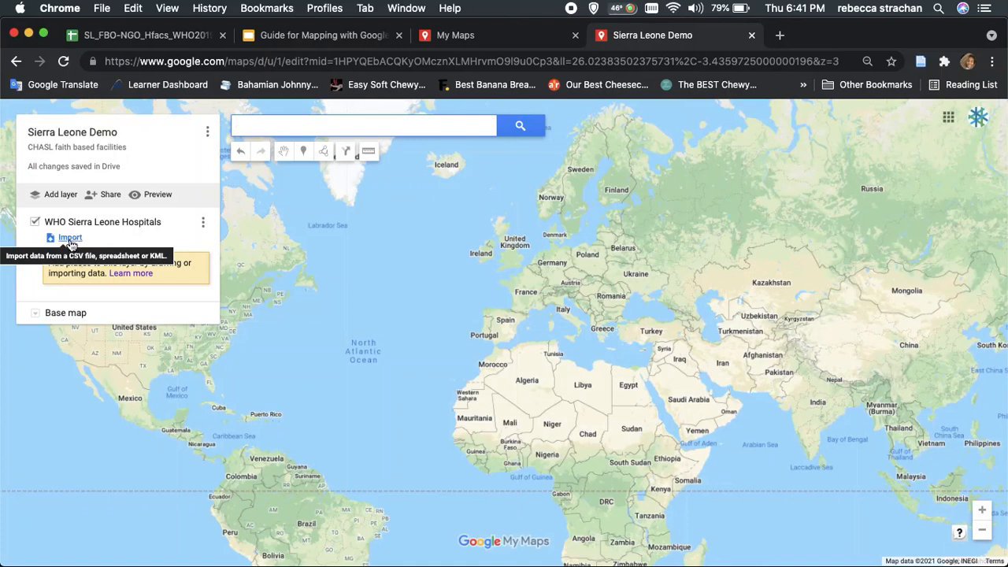
Import the shared SL_FBO-NGO spreadsheet from Google Drive into the WHO Sierra Leone Hospitals layer
left_click(71, 245)
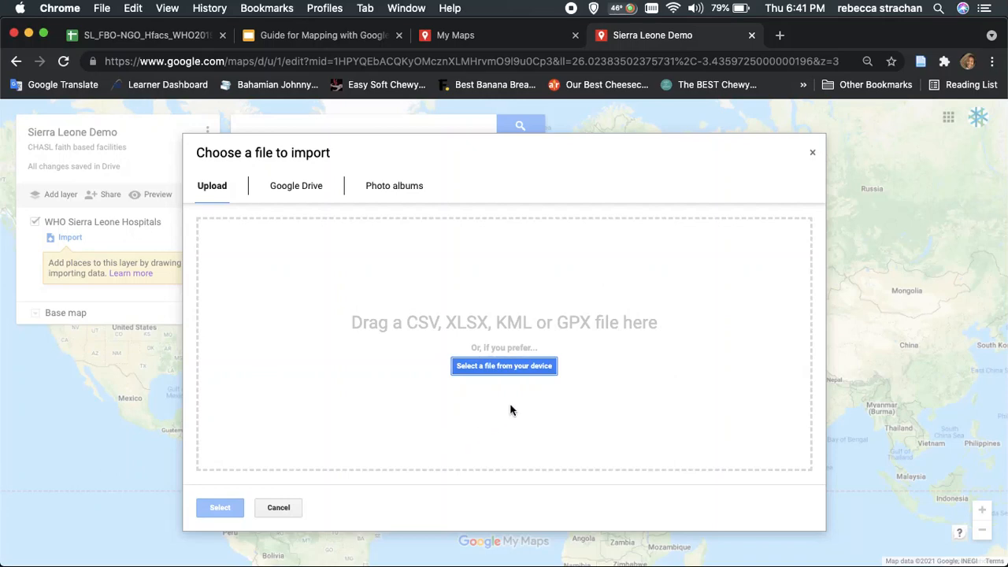
left_click(307, 189)
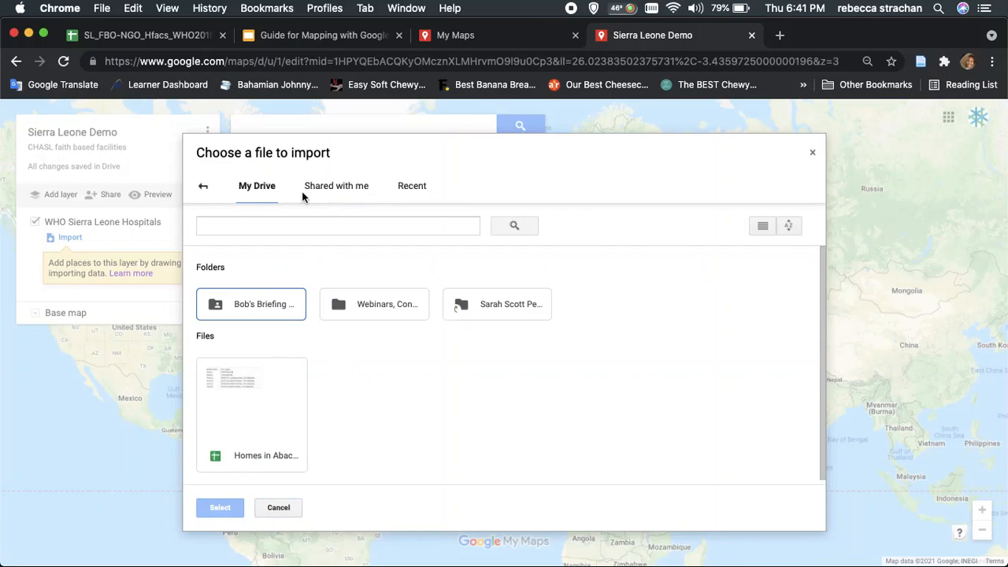
left_click(338, 196)
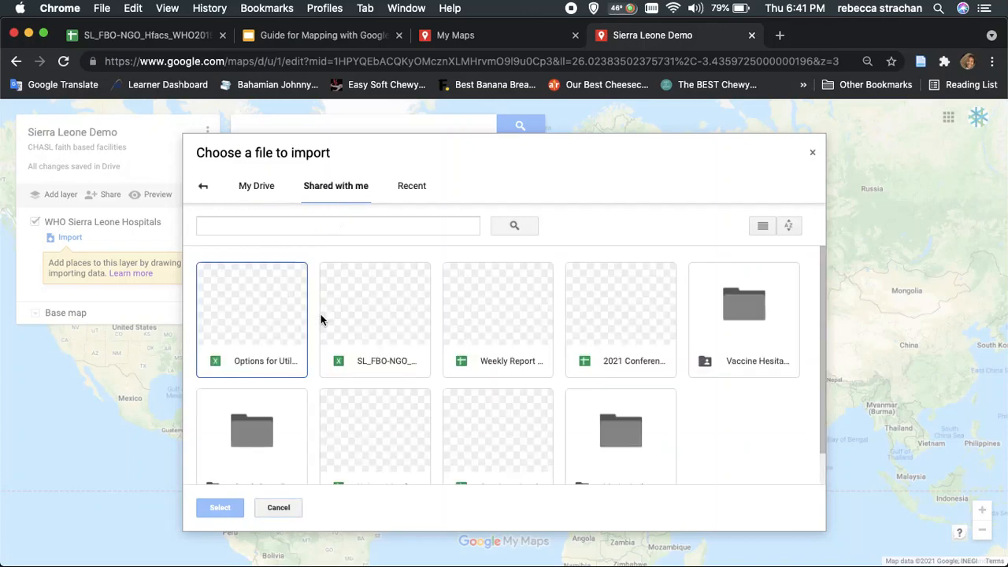
left_click(373, 336)
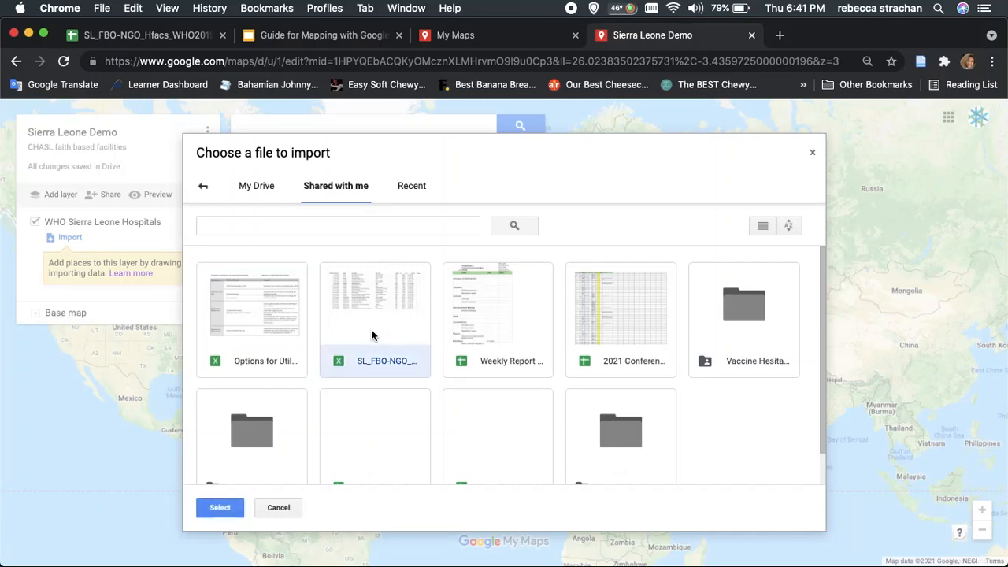
left_click(220, 508)
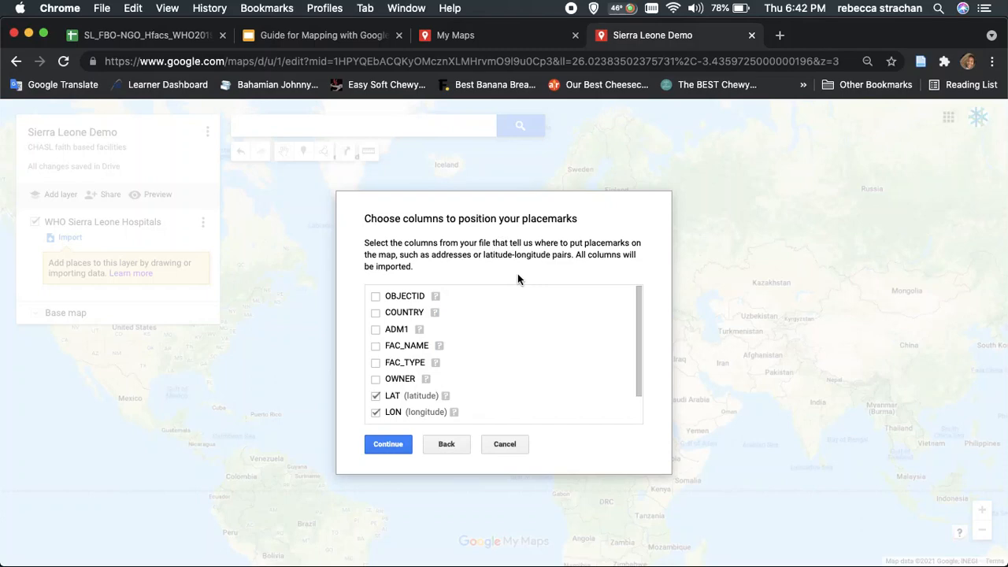
Review the available columns and position the placemarks by the LAT (latitude) and LON (longitude) columns
scroll(389, 399, "down", 2)
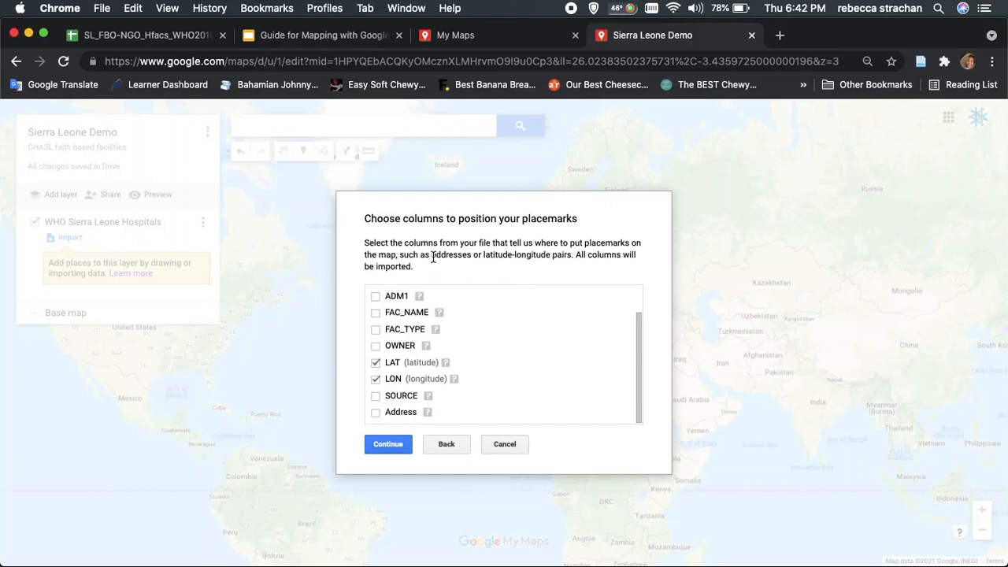
left_click_drag(432, 256, 472, 255)
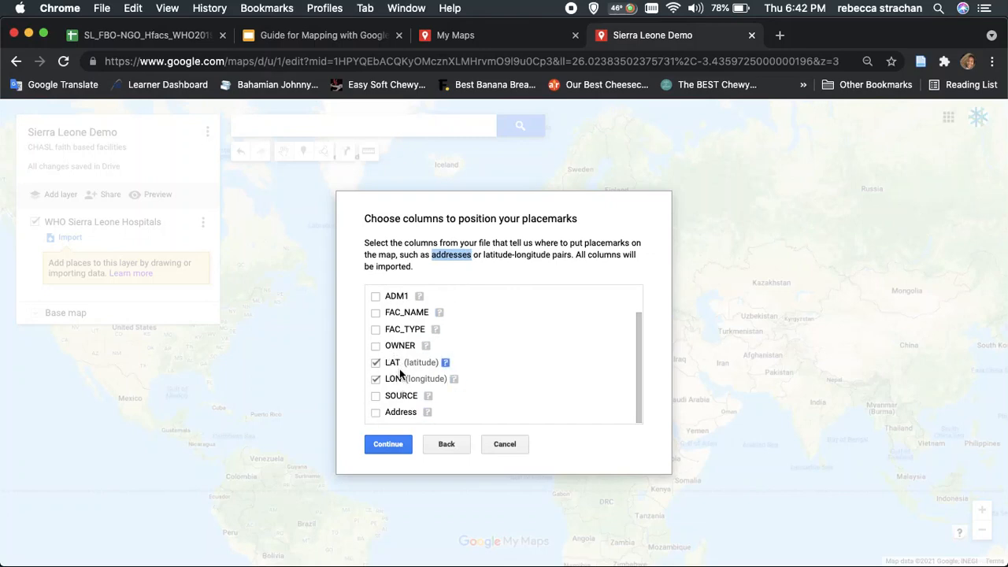
left_click(390, 444)
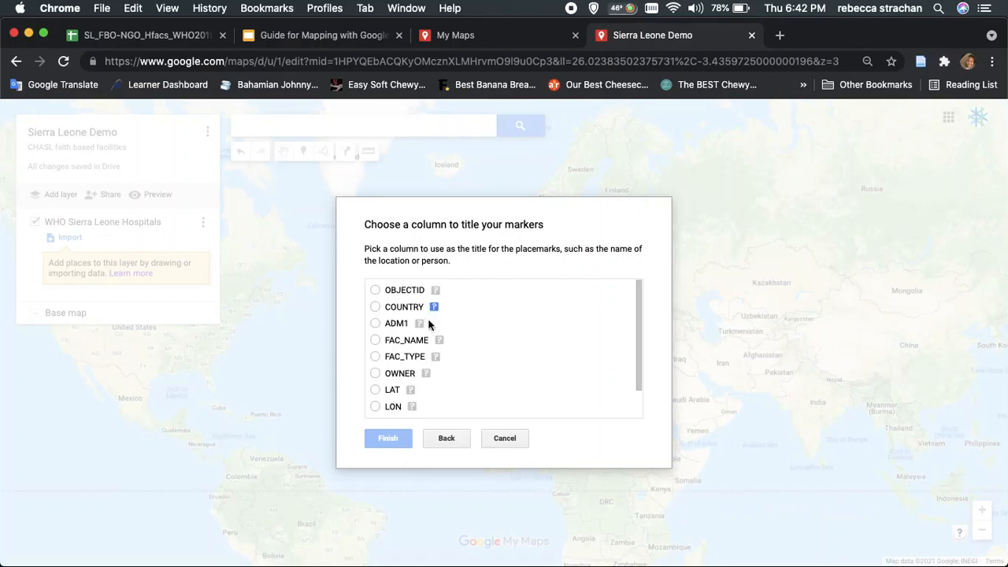
Title the placemarks by the FAC_NAME column and finish the import
left_click(375, 340)
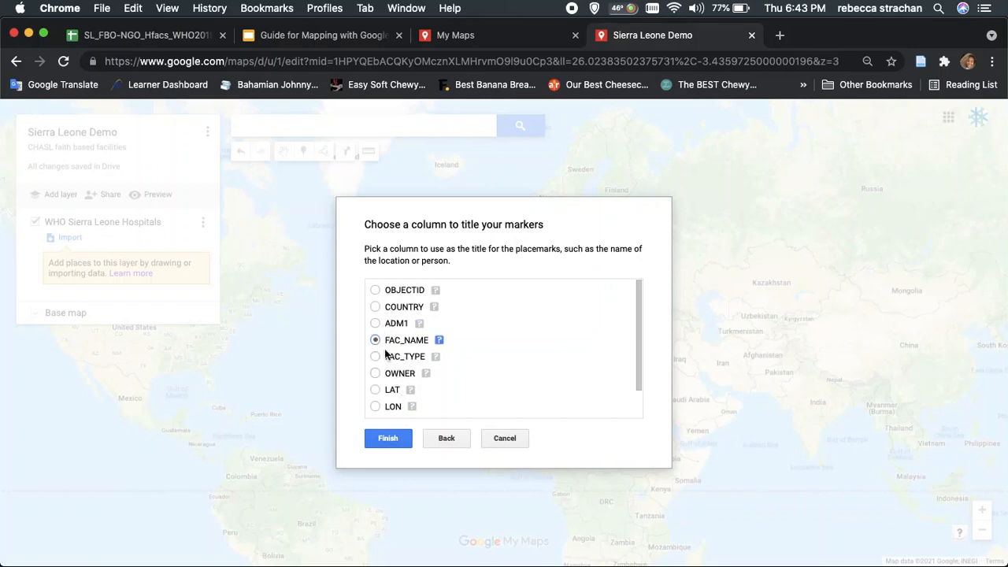
left_click(390, 441)
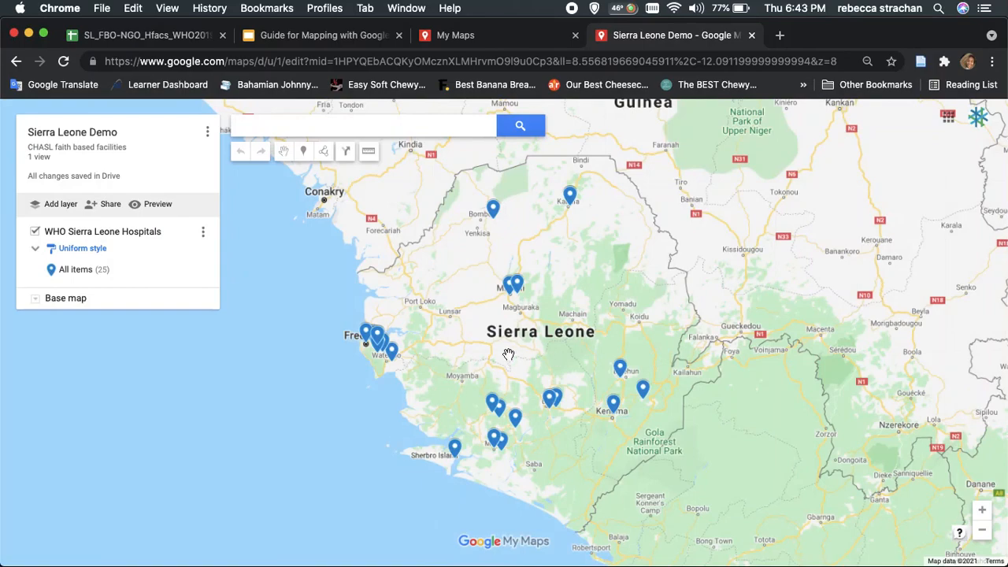
Check the imported details of the Panguma Hospital marker, then close its info card
scroll(508, 355, "up", 1)
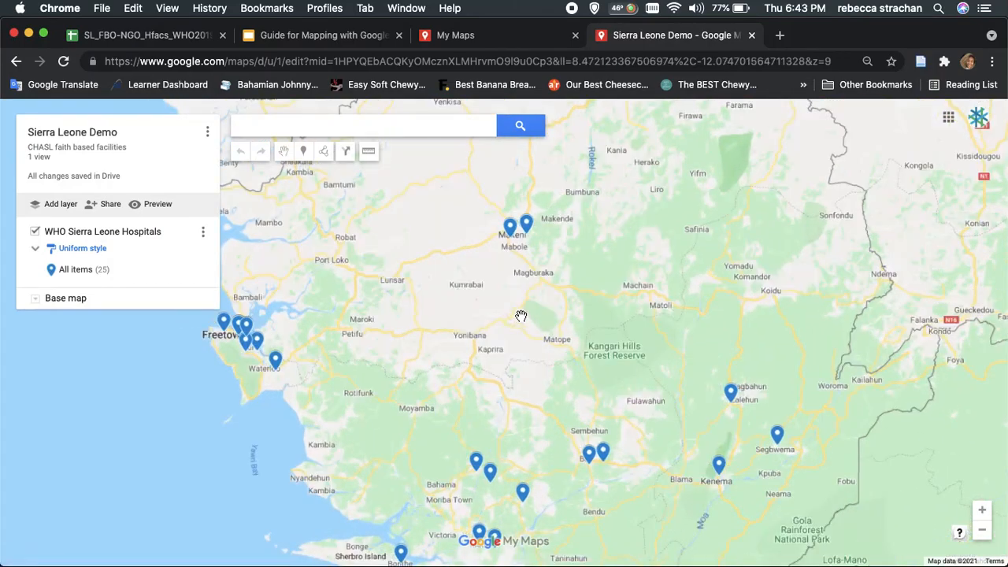
left_click(731, 396)
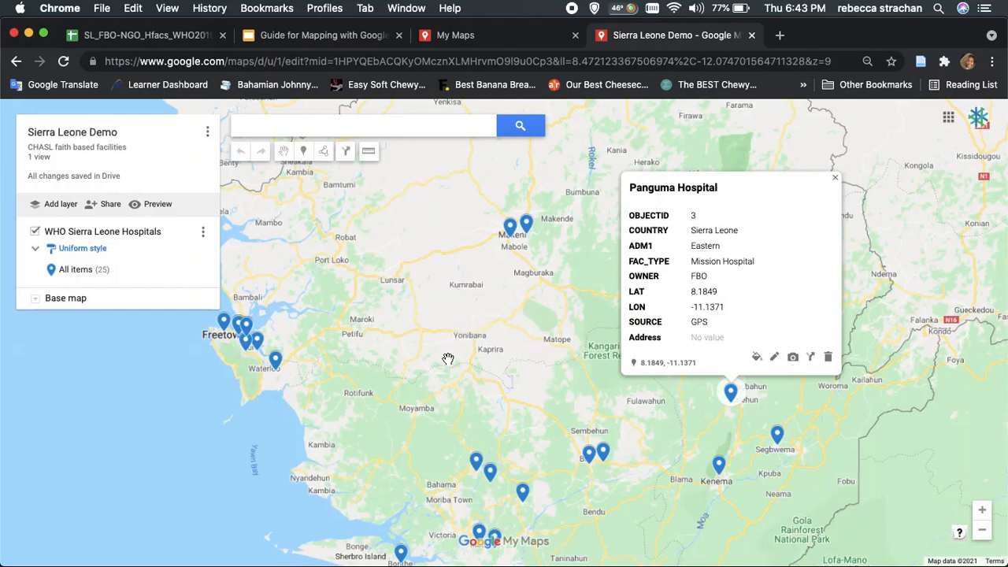
left_click(494, 393)
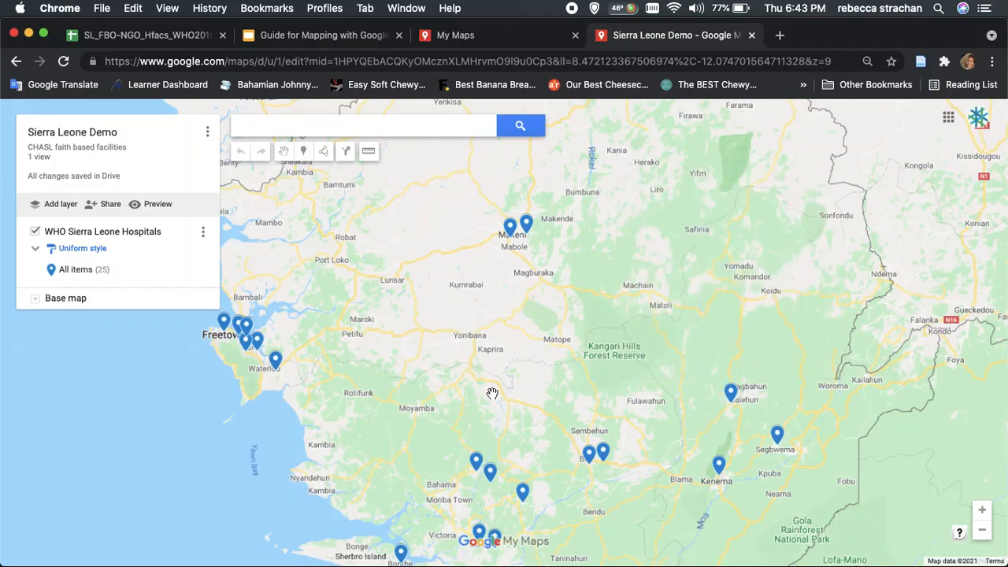
scroll(492, 394, "down", 4)
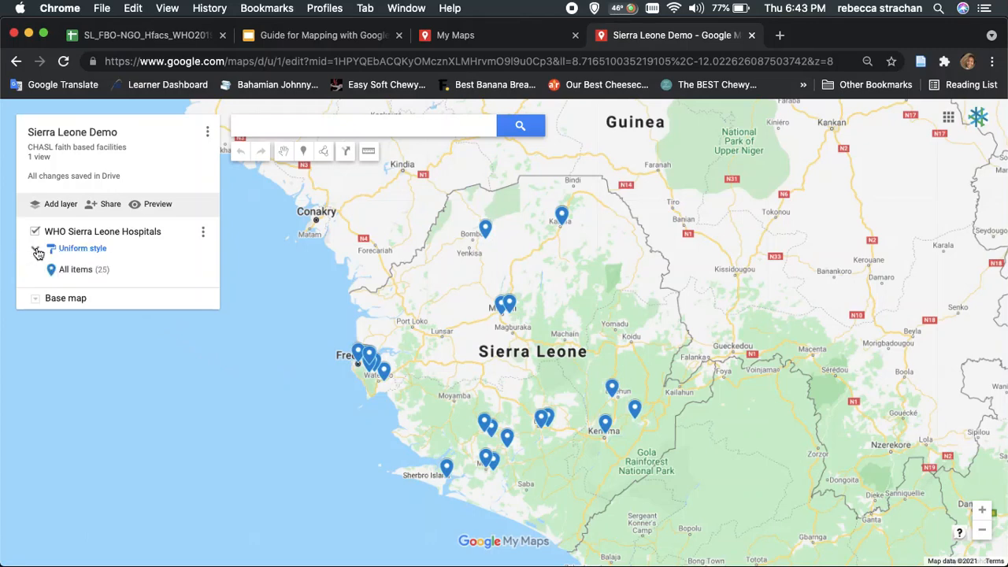
Group the WHO Sierra Leone Hospitals places by the FAC_TYPE data column and collapse the list to its categories
left_click(79, 270)
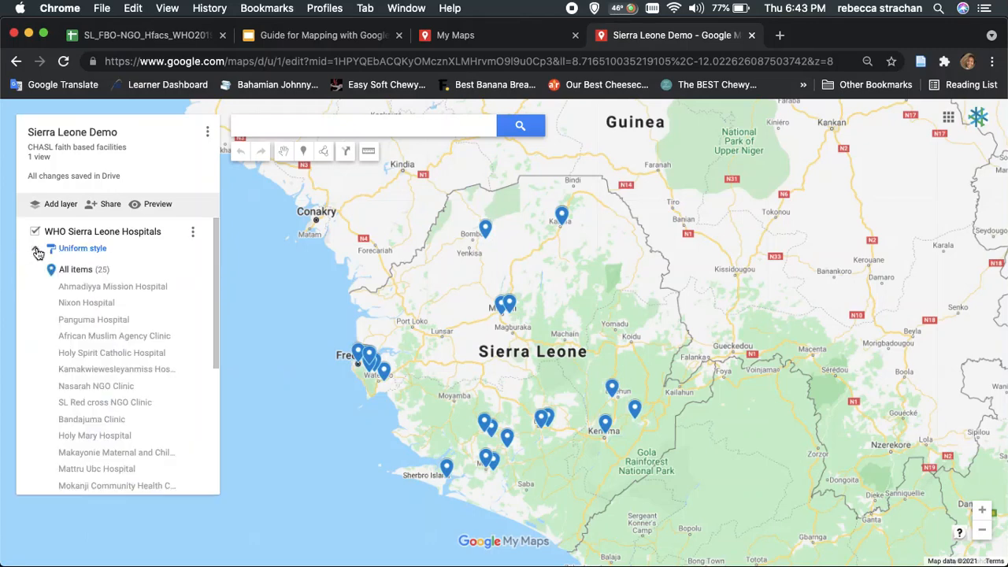
left_click(82, 248)
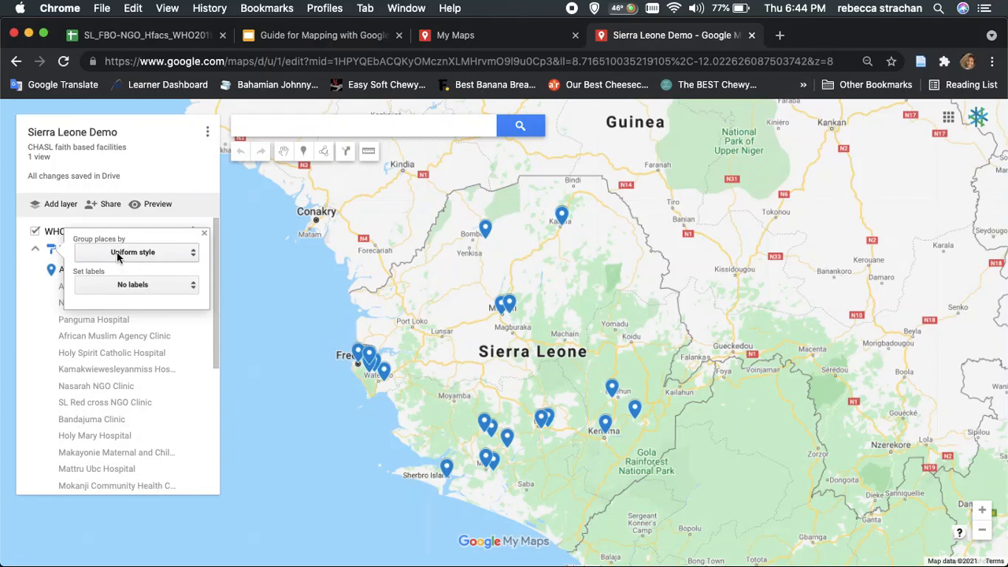
left_click(117, 253)
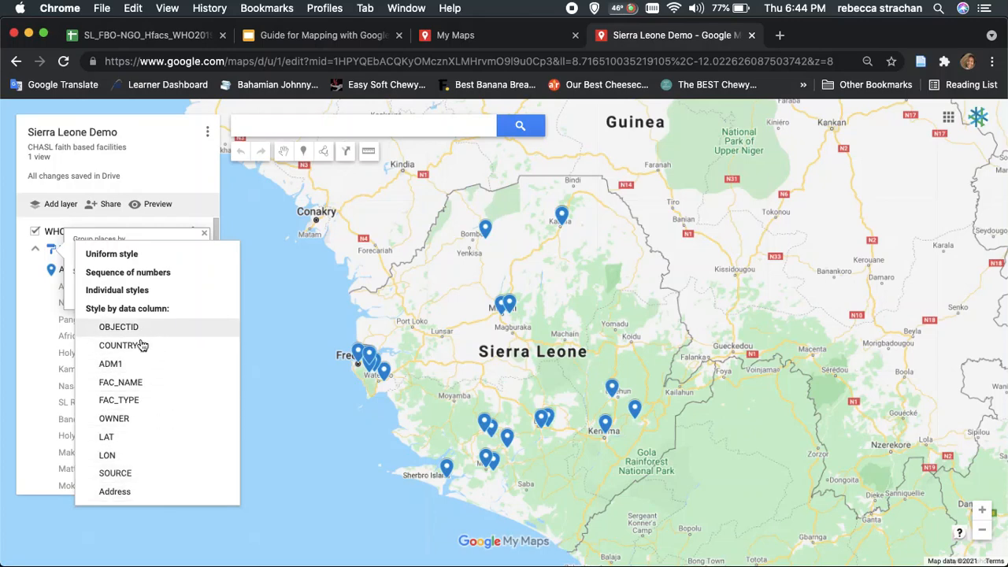
left_click(152, 401)
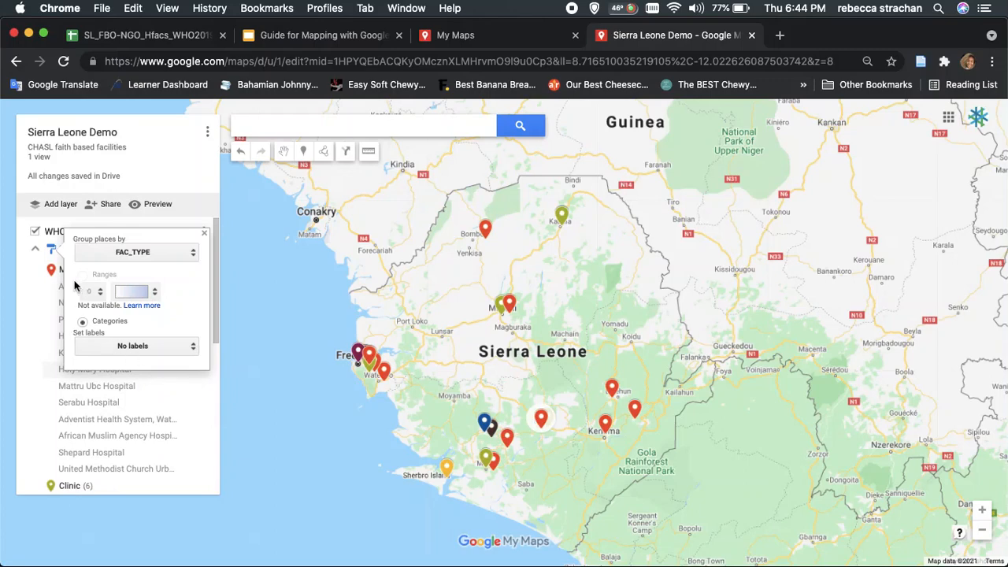
left_click(34, 280)
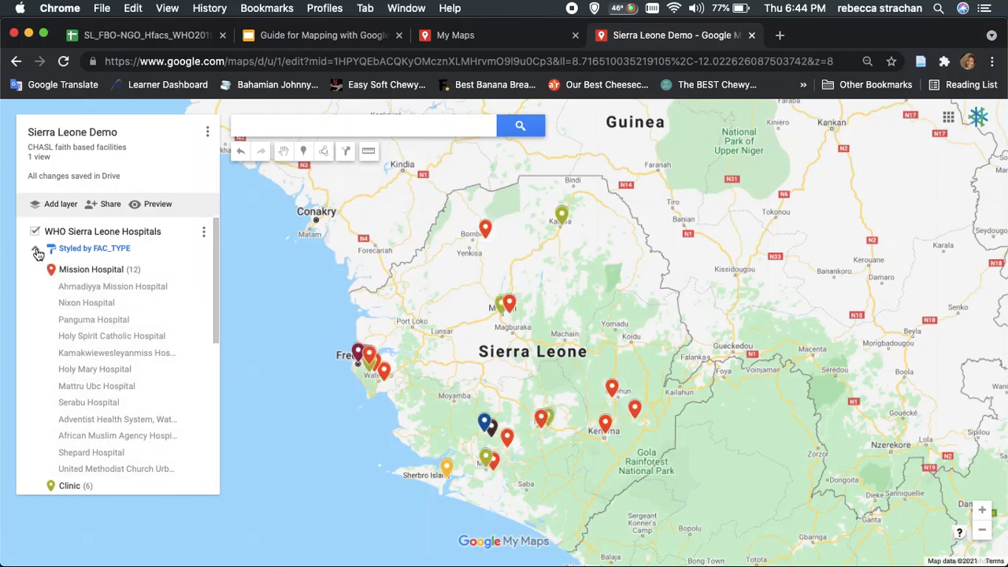
left_click(103, 270)
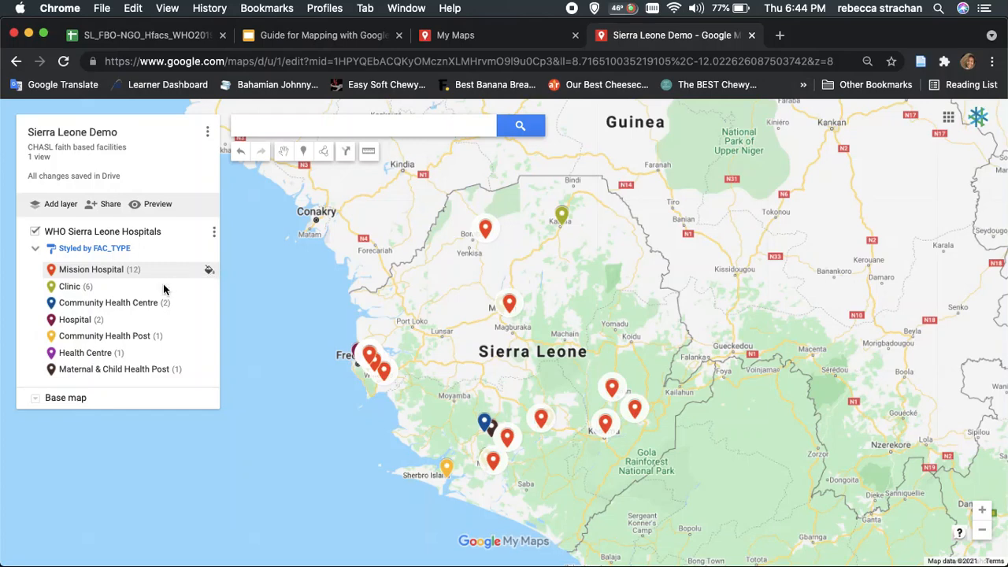
Style the Mission Hospital category with the Crisis "H" icon, found by filtering for "hospital", and colour it green
left_click(209, 273)
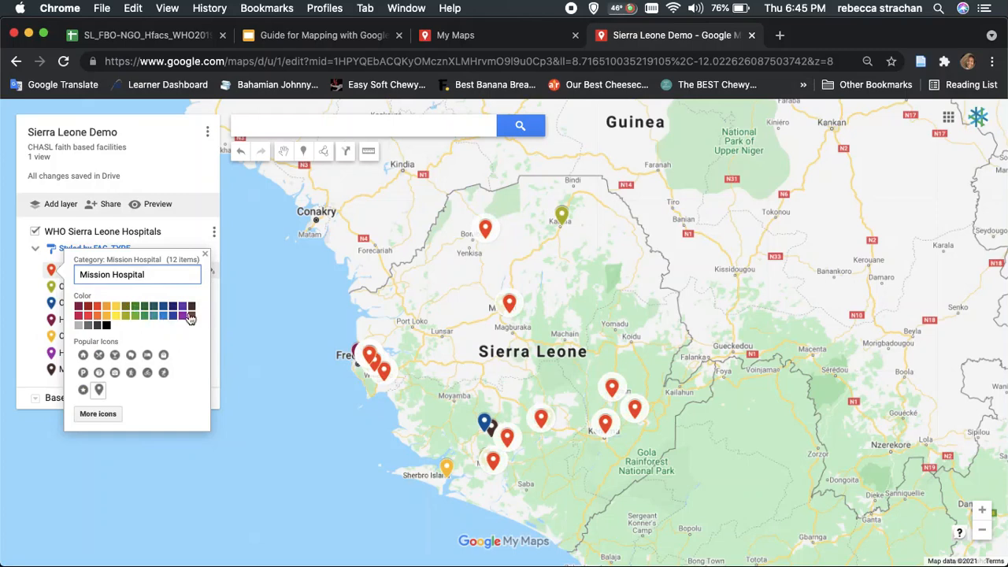
left_click(98, 414)
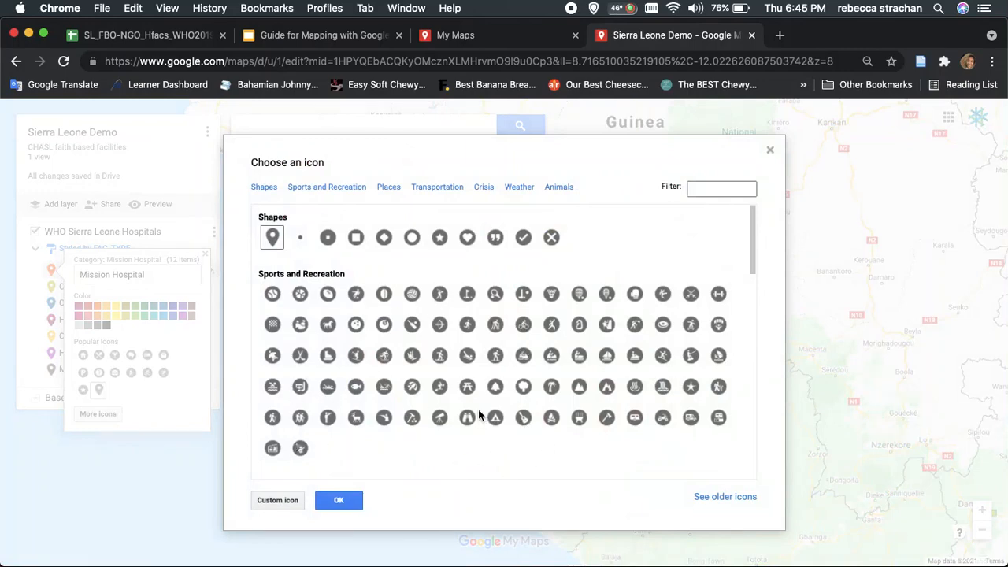
scroll(477, 409, "down", 10)
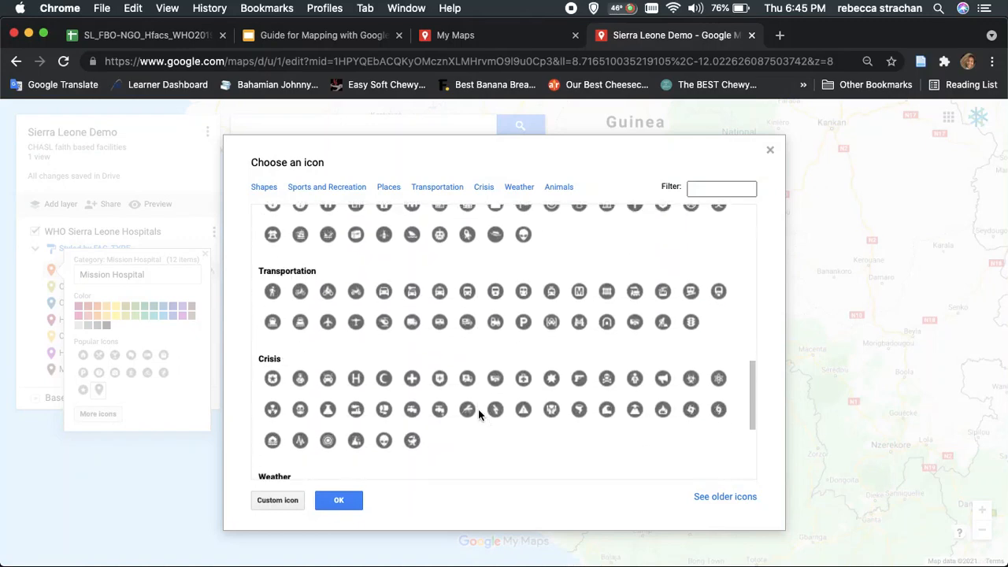
scroll(478, 408, "down", 5)
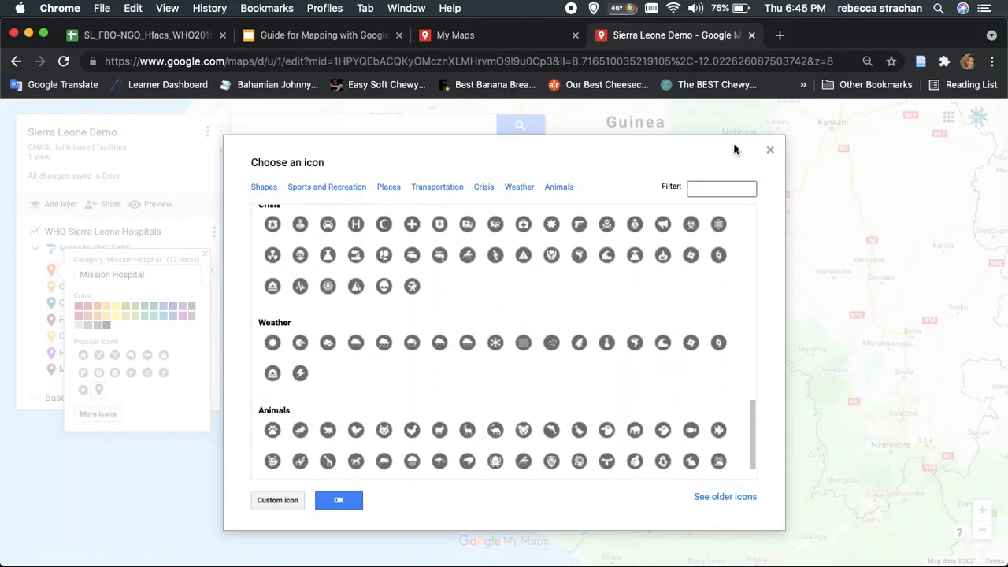
left_click(730, 189)
type("hospital")
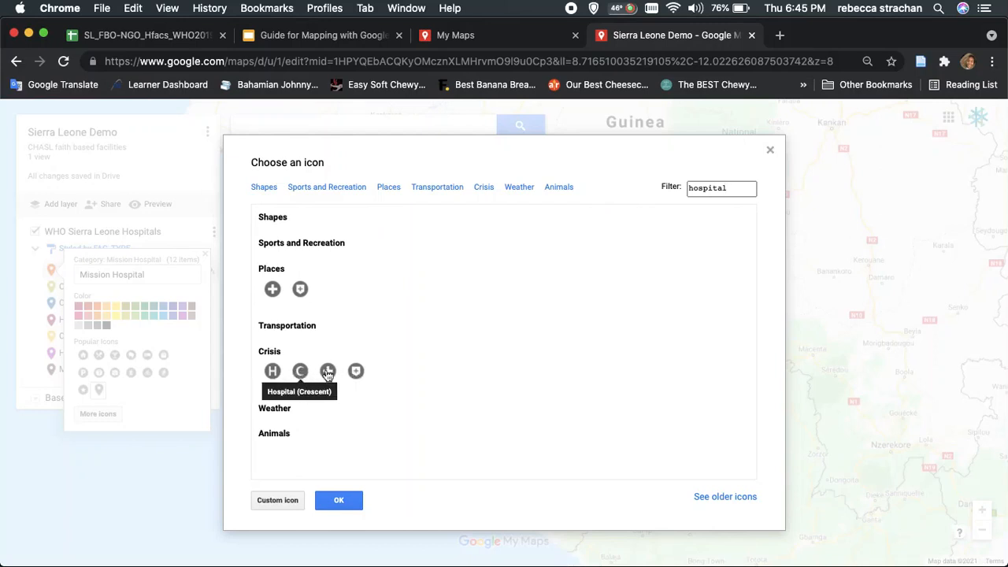
left_click(271, 373)
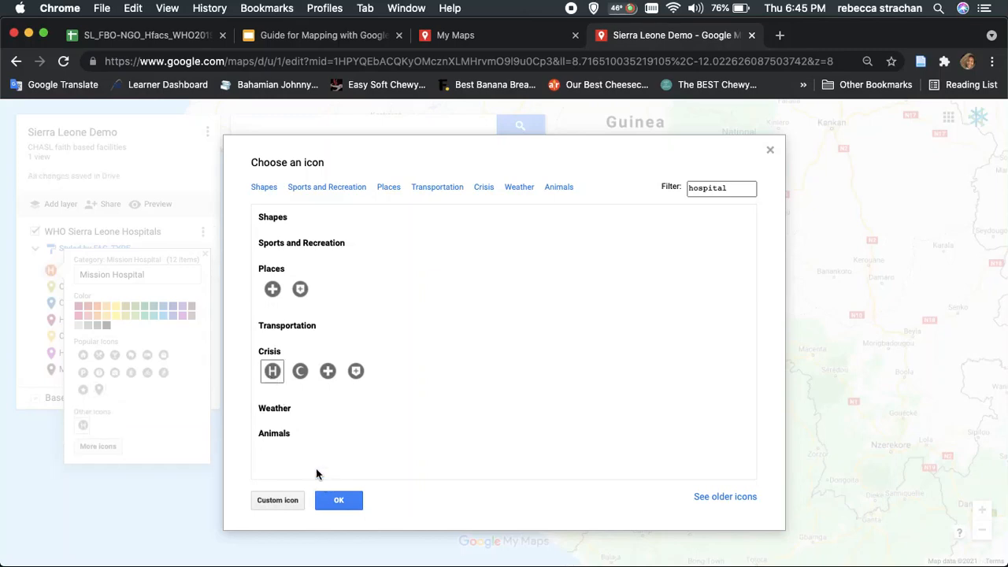
left_click(337, 501)
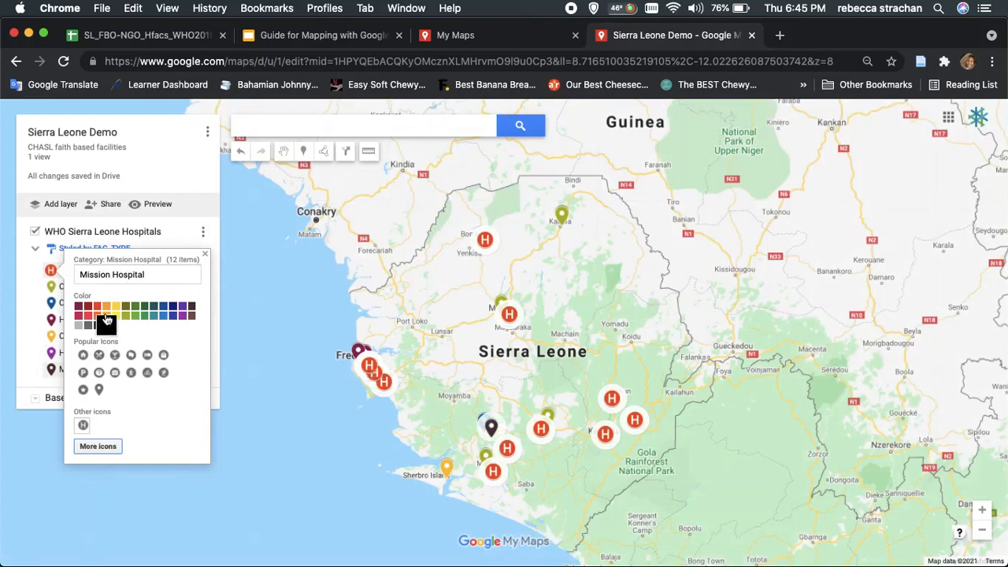
left_click(145, 319)
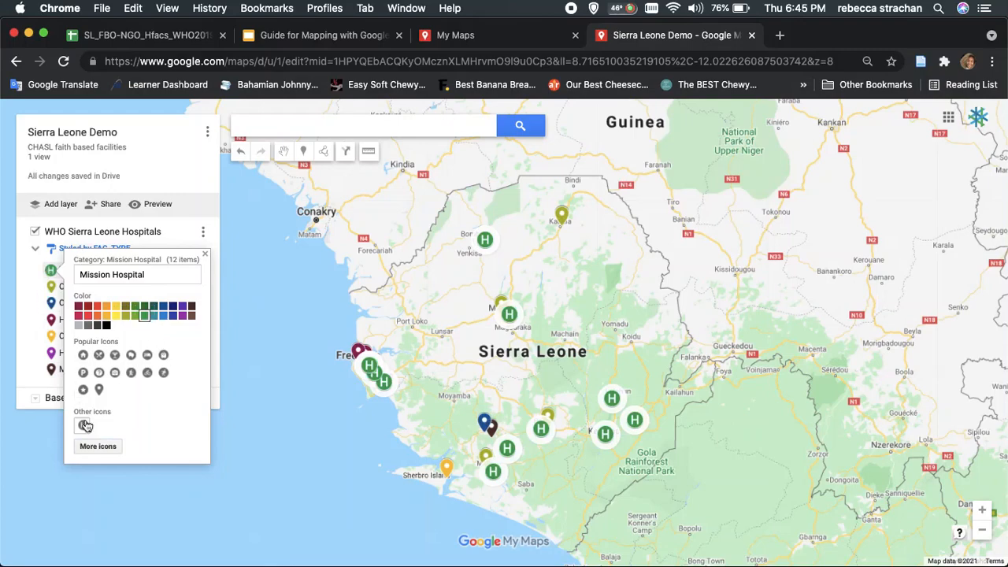
Browse the full icon collection for the Mission Hospital category and look at the custom icon import options
left_click(109, 446)
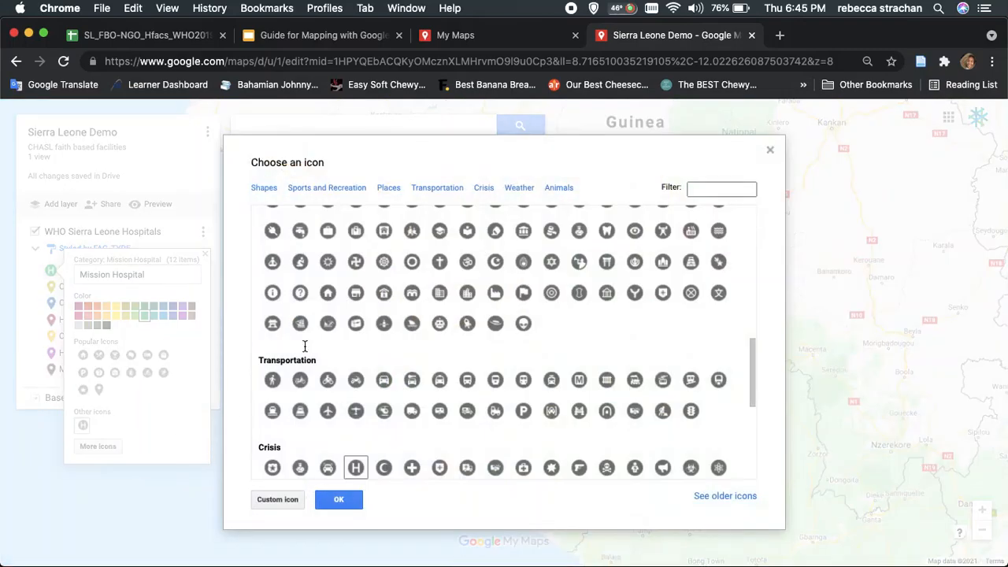
scroll(549, 299, "down", 5)
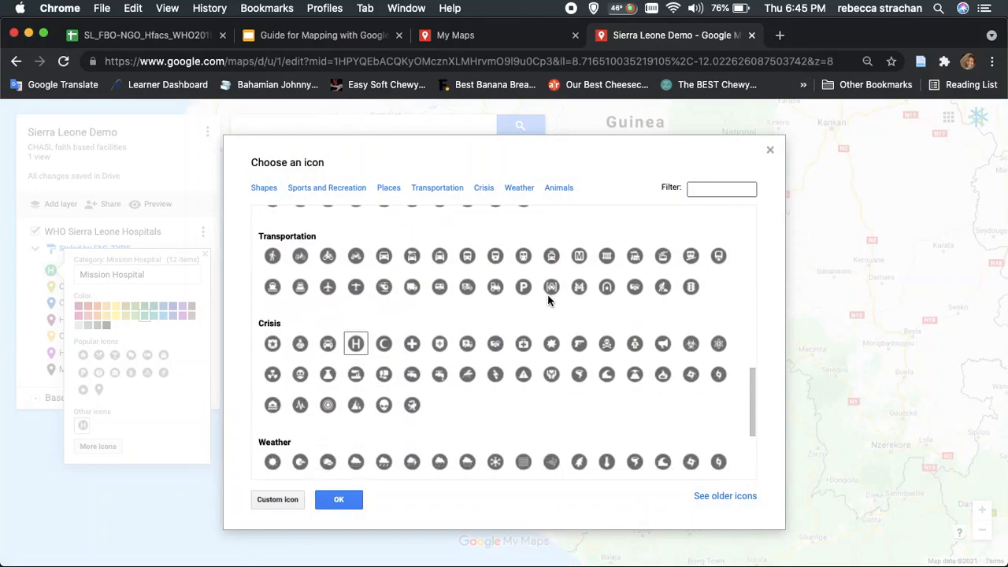
scroll(548, 297, "down", 1)
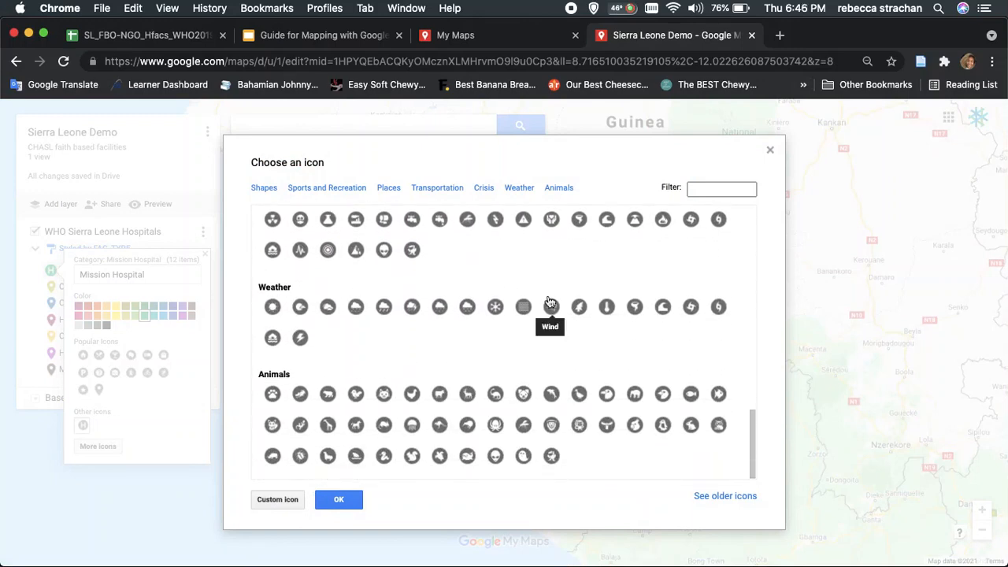
left_click(283, 501)
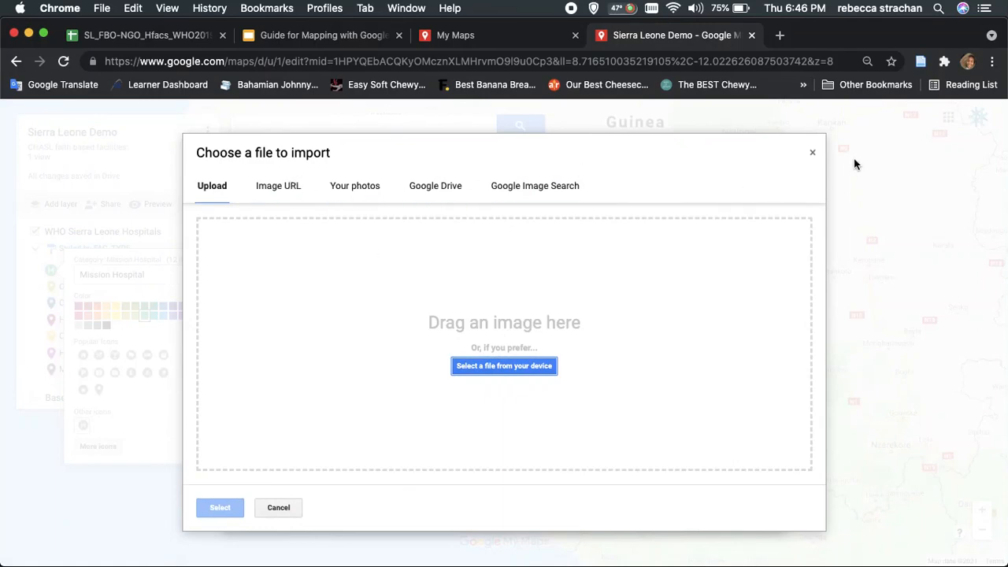
left_click(812, 154)
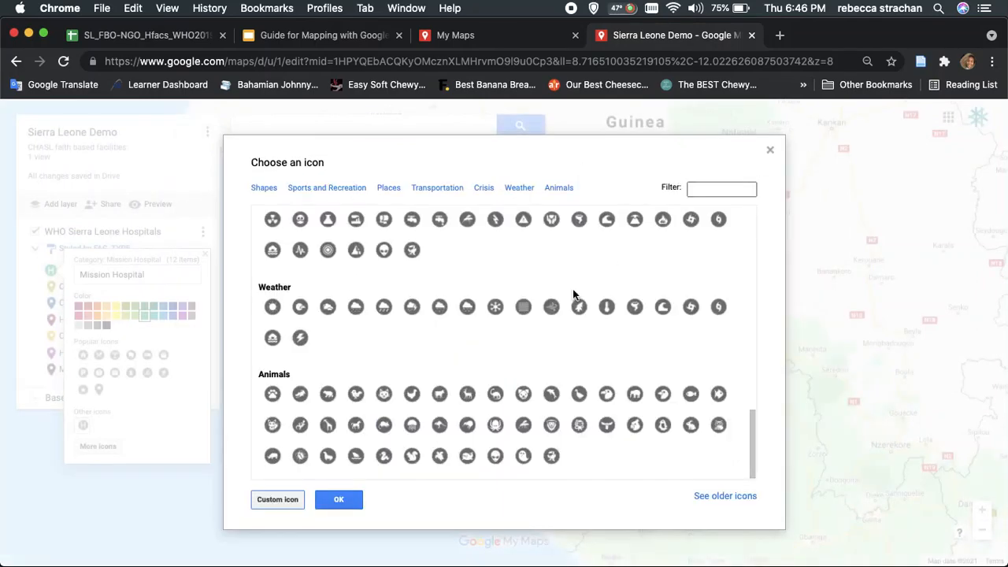
left_click(342, 504)
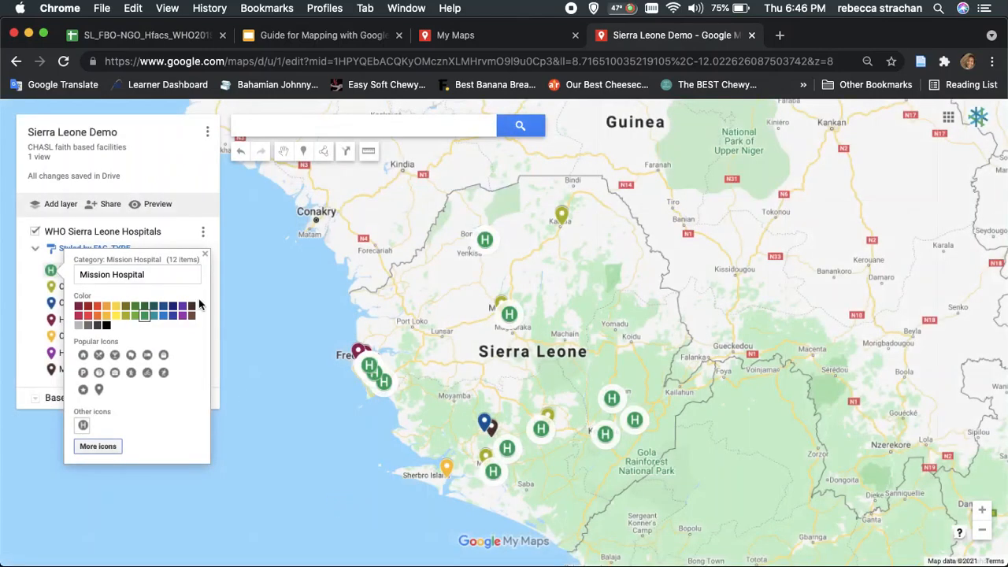
left_click(24, 315)
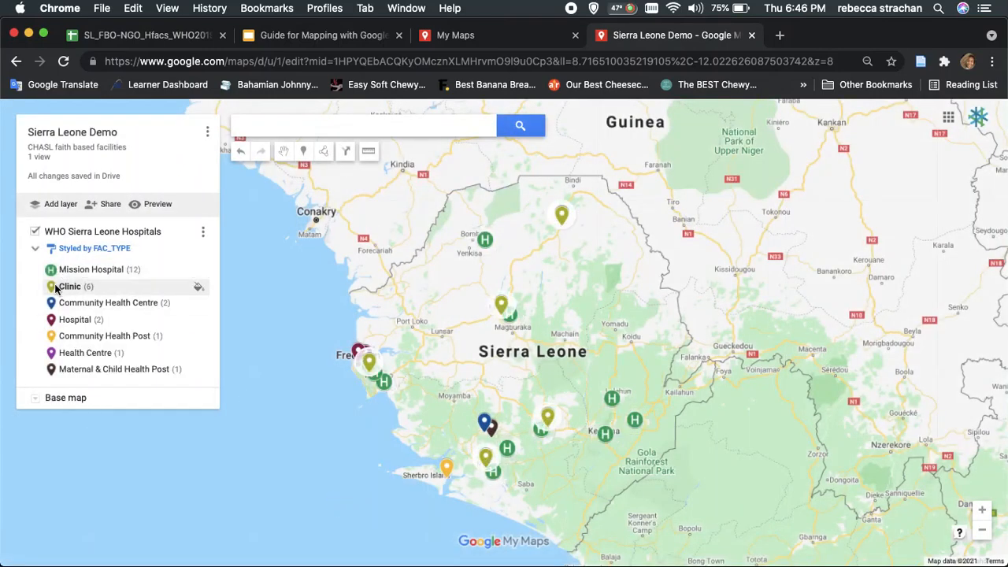
Change the Clinic category's marker to the star icon
left_click(197, 288)
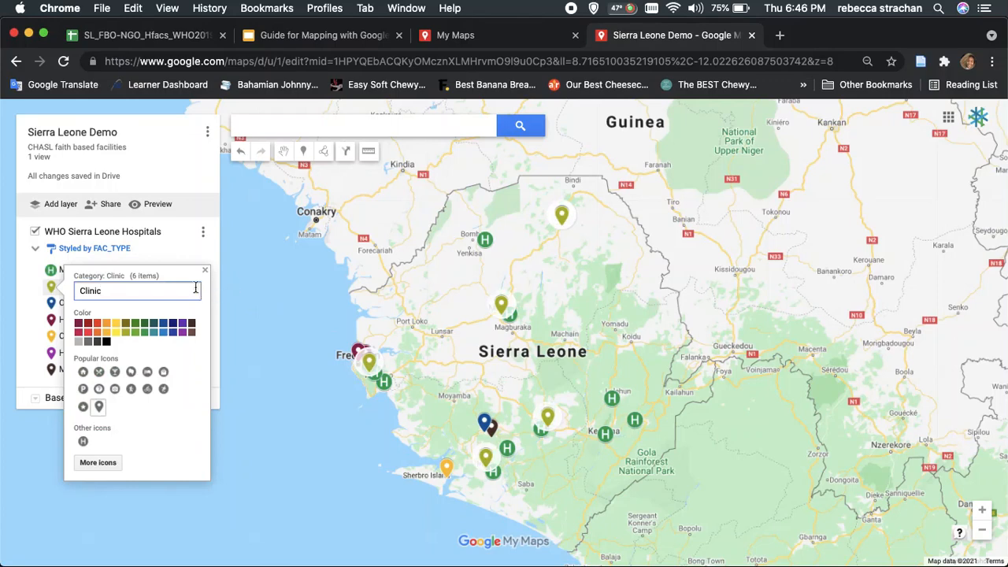
left_click(83, 407)
left_click(31, 361)
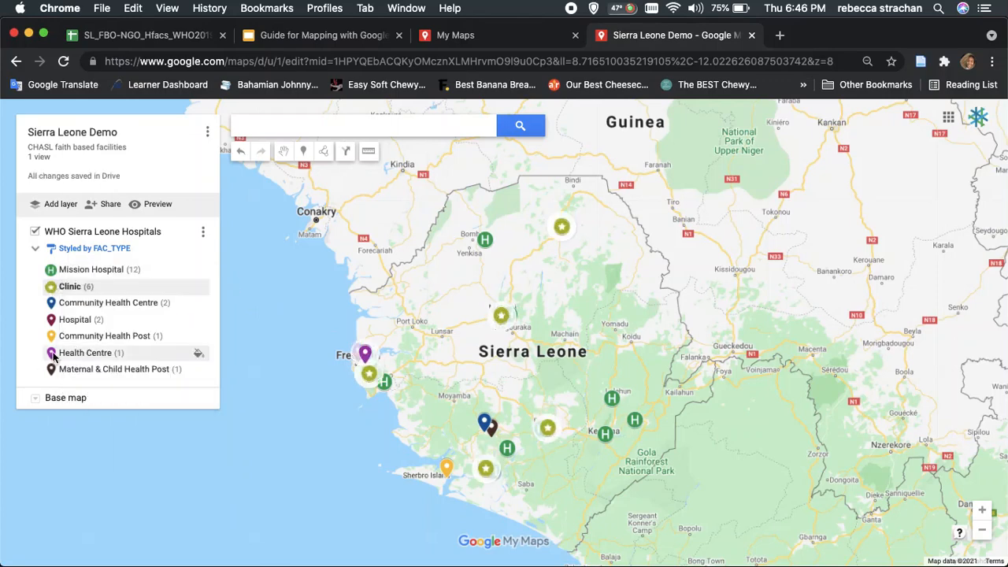
Change the Community Health Post category's marker to the house icon and close the place details
left_click(202, 337)
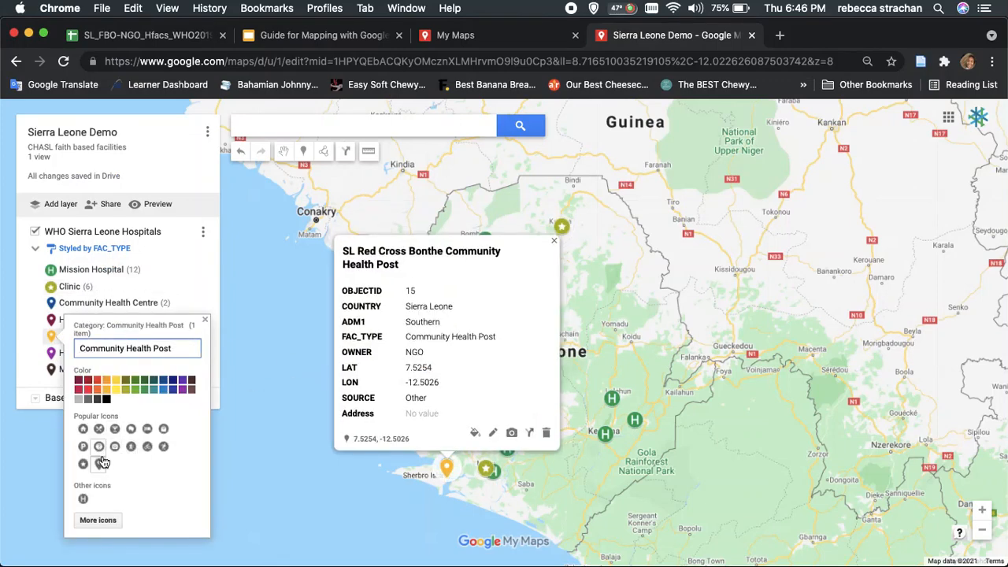
left_click(83, 428)
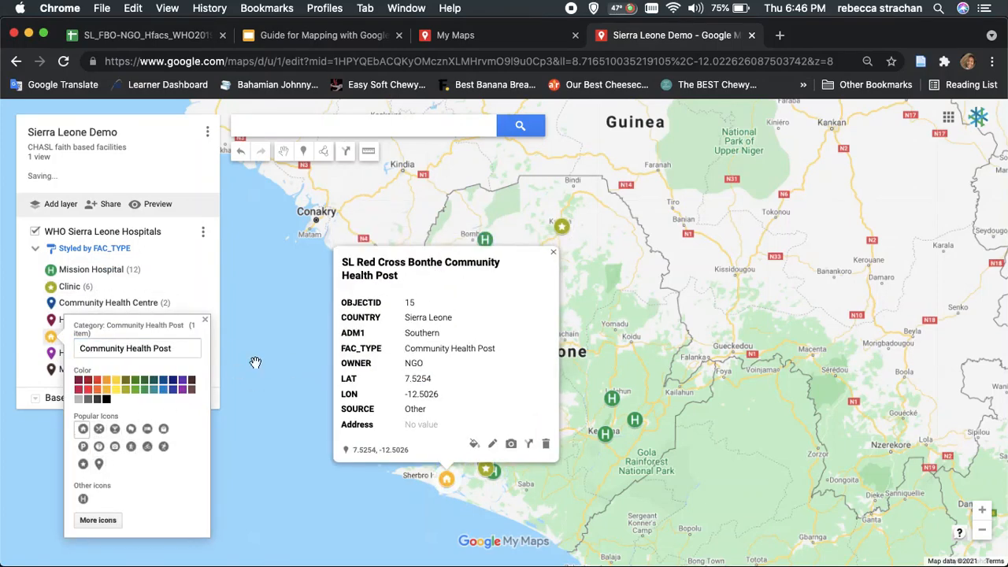
left_click(553, 252)
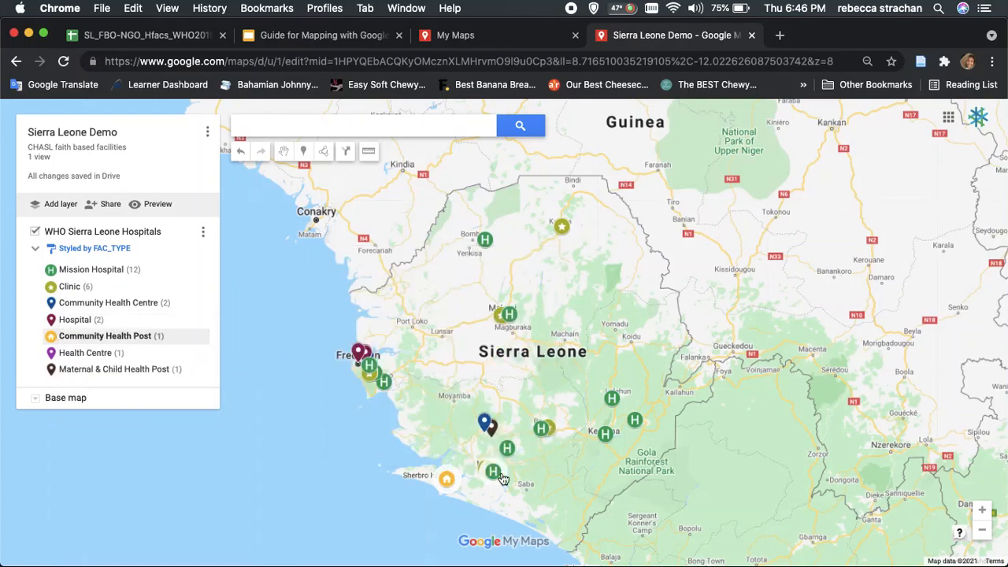
scroll(501, 478, "up", 5)
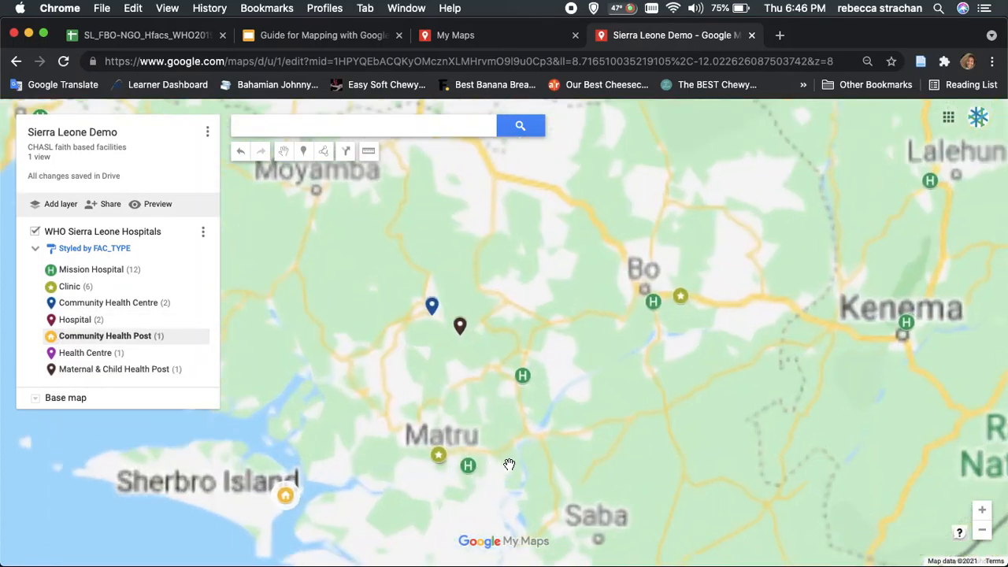
scroll(509, 465, "down", 3)
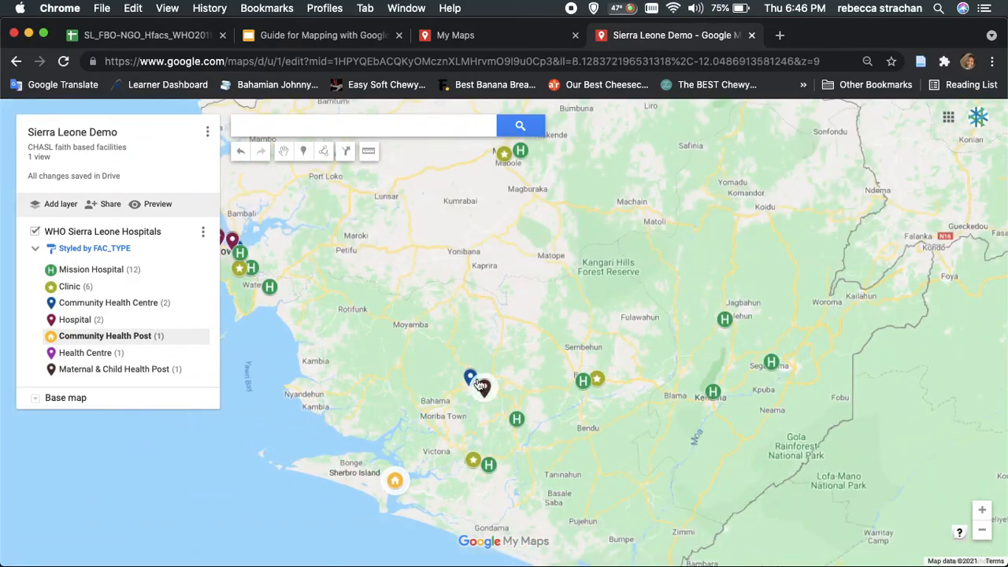
scroll(466, 376, "down", 5)
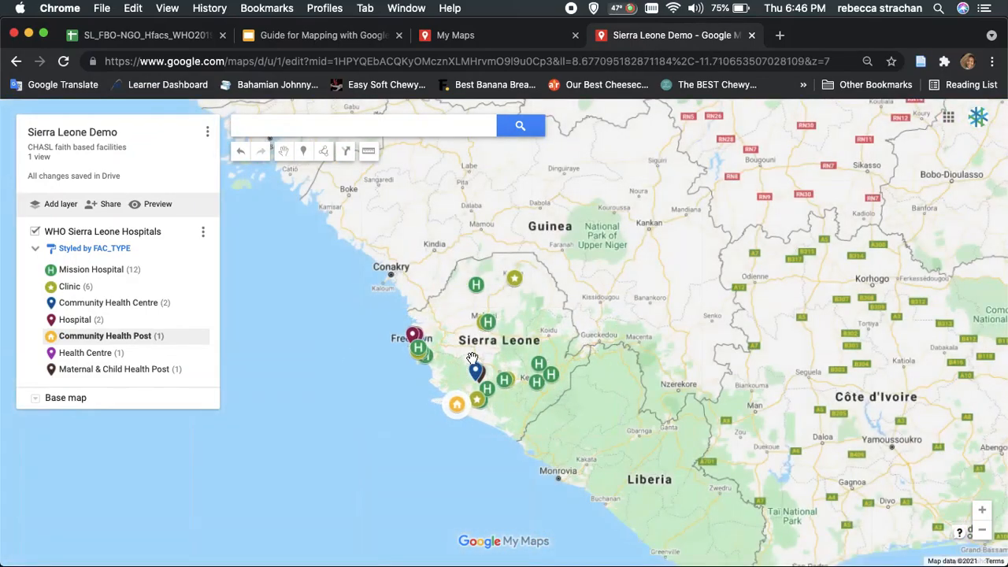
Inspect the details of the Mercyship-Sierra Leone-Aberdeen Hospital and Al-Khatab Community Health Centre markers around Freetown, and close them
scroll(469, 363, "up", 3)
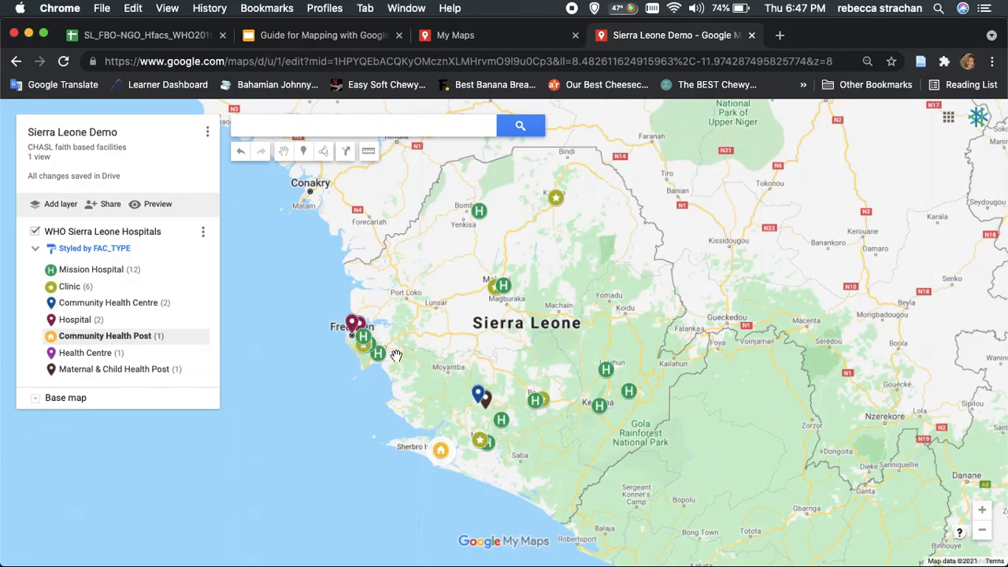
scroll(394, 354, "up", 3)
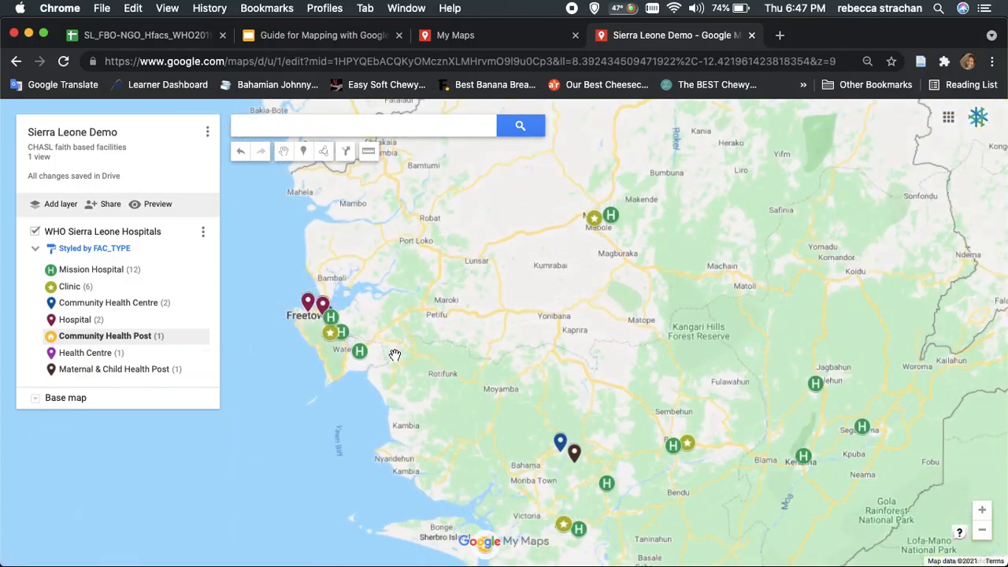
left_click_drag(394, 353, 538, 321)
scroll(443, 326, "up", 3)
scroll(535, 314, "up", 5)
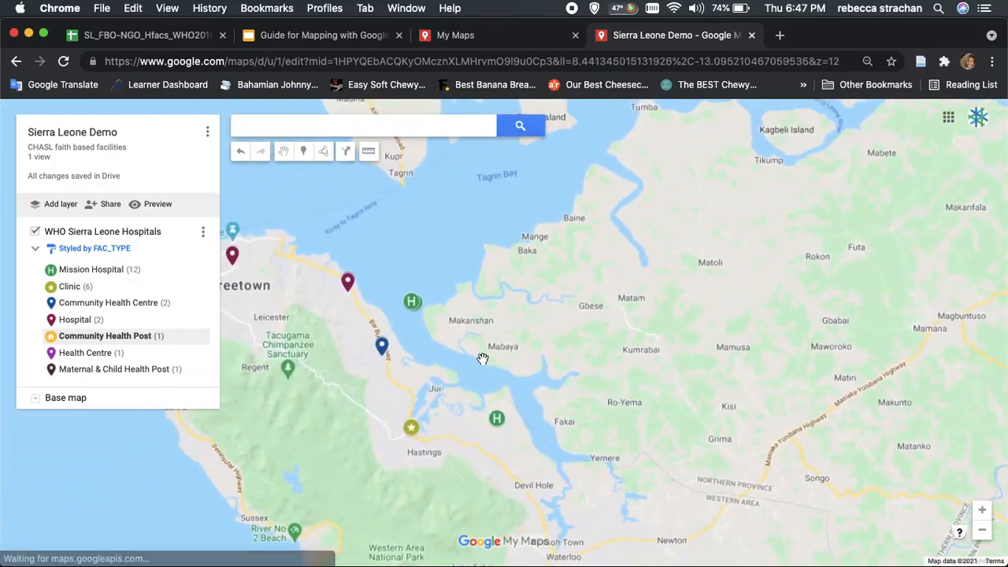
left_click_drag(483, 359, 677, 359)
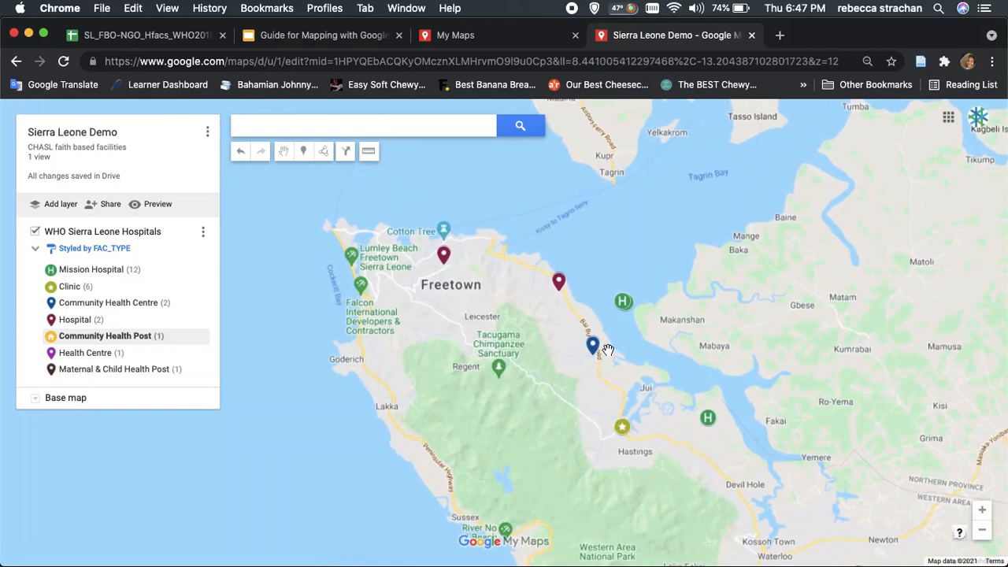
left_click_drag(597, 356, 556, 358)
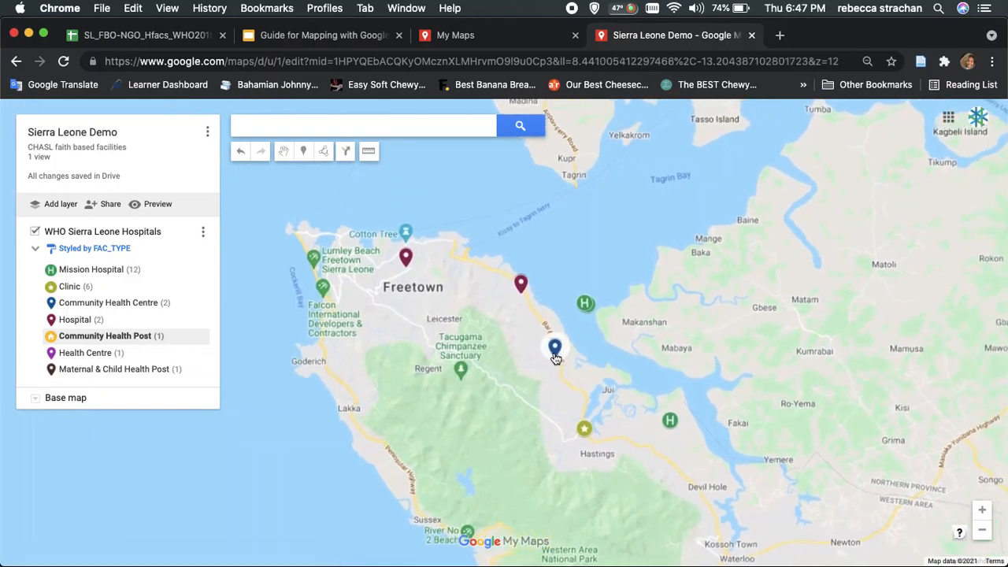
left_click(400, 265)
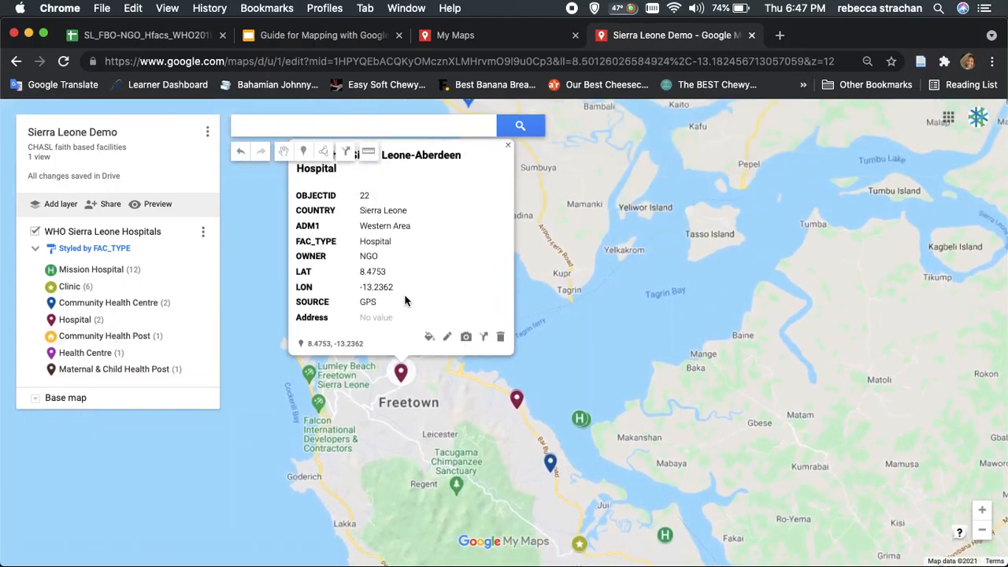
scroll(417, 403, "up", 2)
scroll(414, 406, "down", 3)
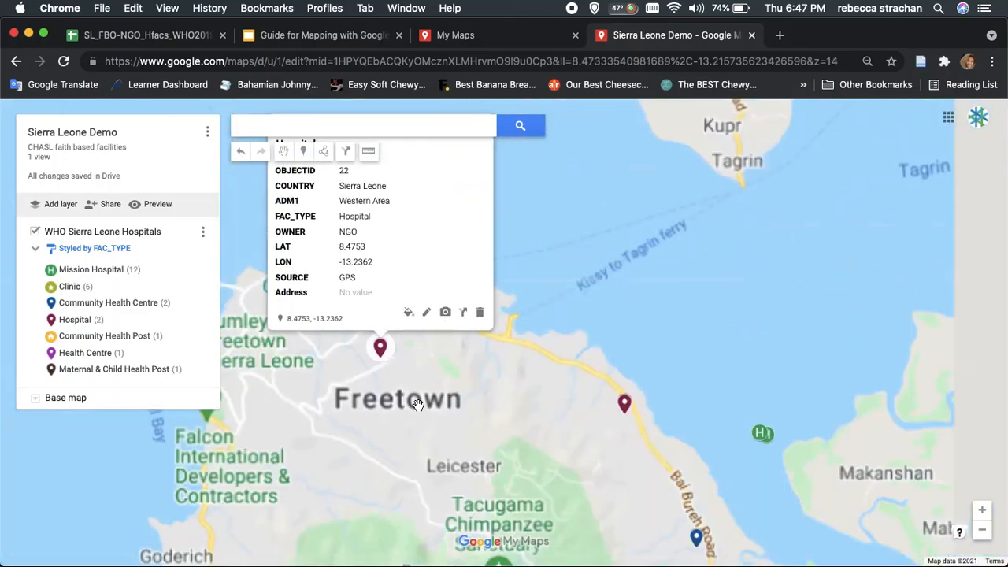
left_click_drag(441, 438, 417, 485)
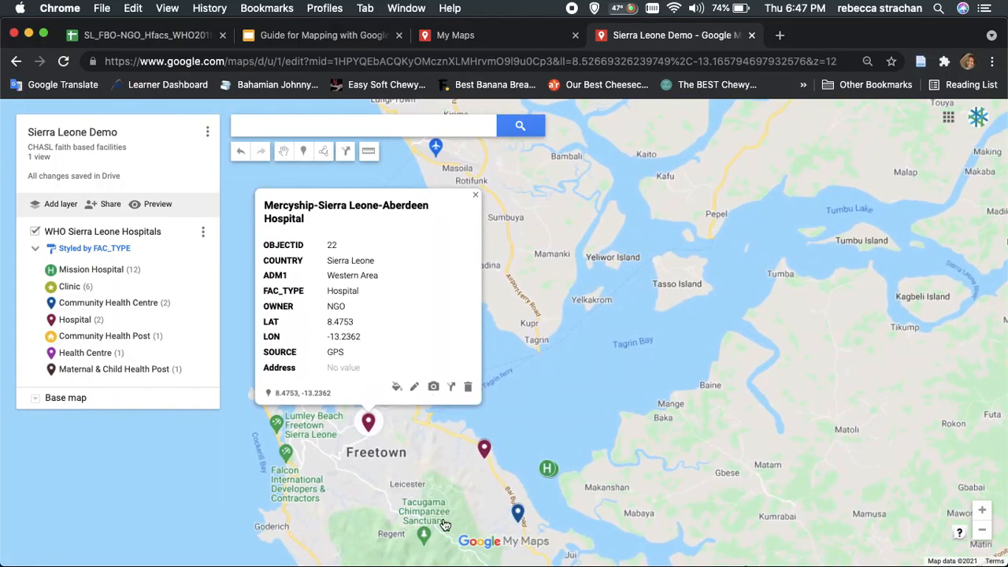
left_click(517, 513)
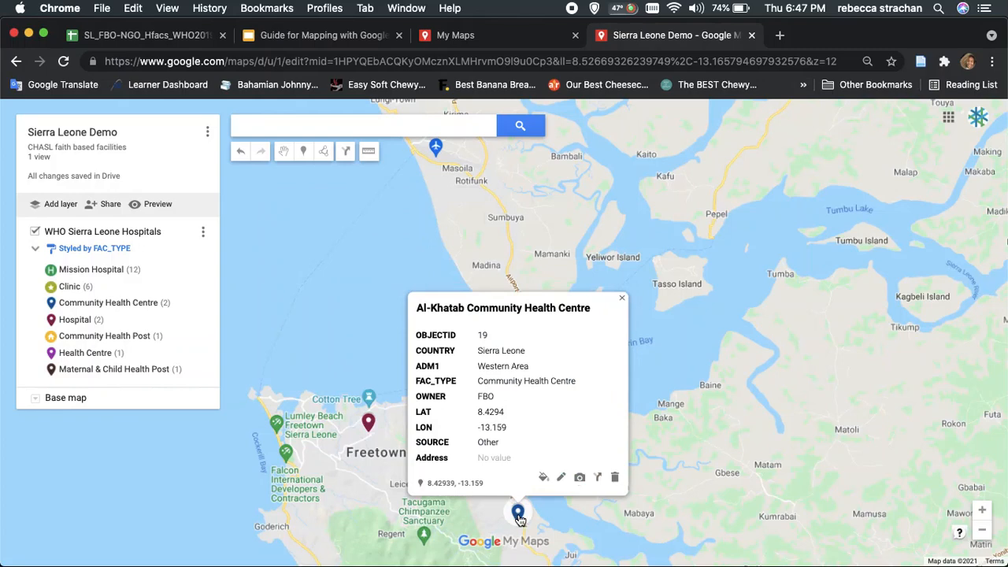
left_click(390, 463)
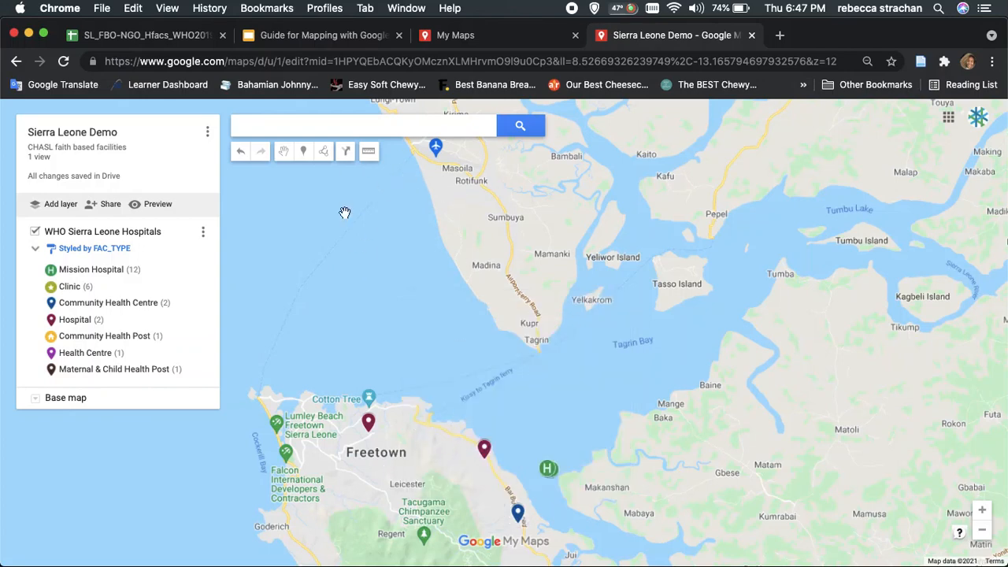
Draw a closed triangular shape connecting the two Freetown hospital markers and the nearby Community Health Centre marker
left_click(324, 152)
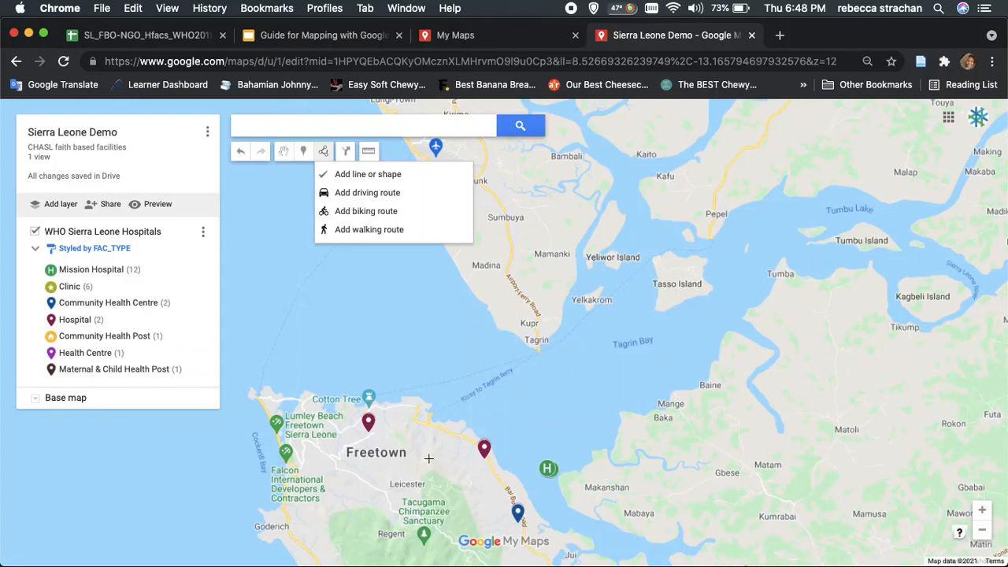
left_click(346, 174)
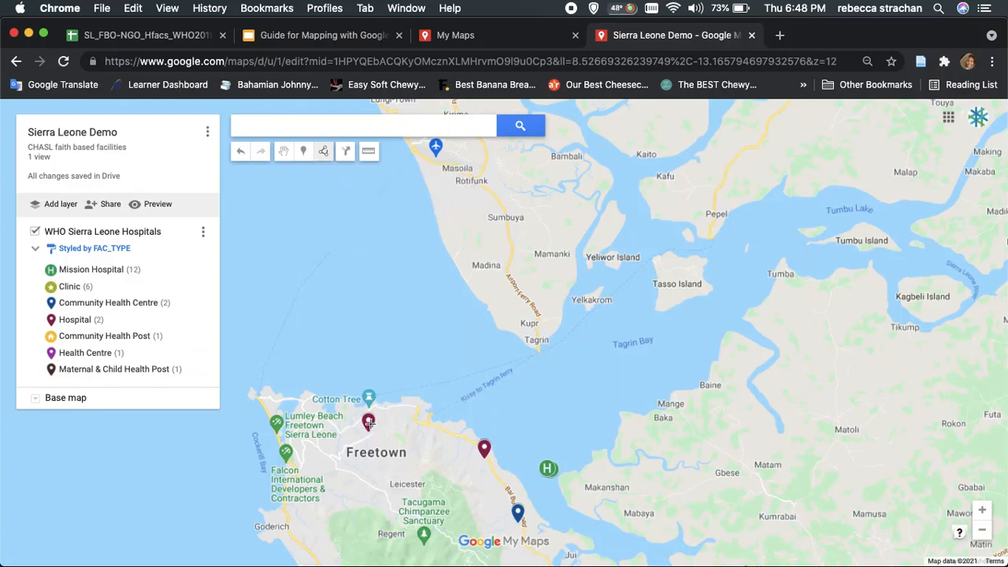
left_click(368, 422)
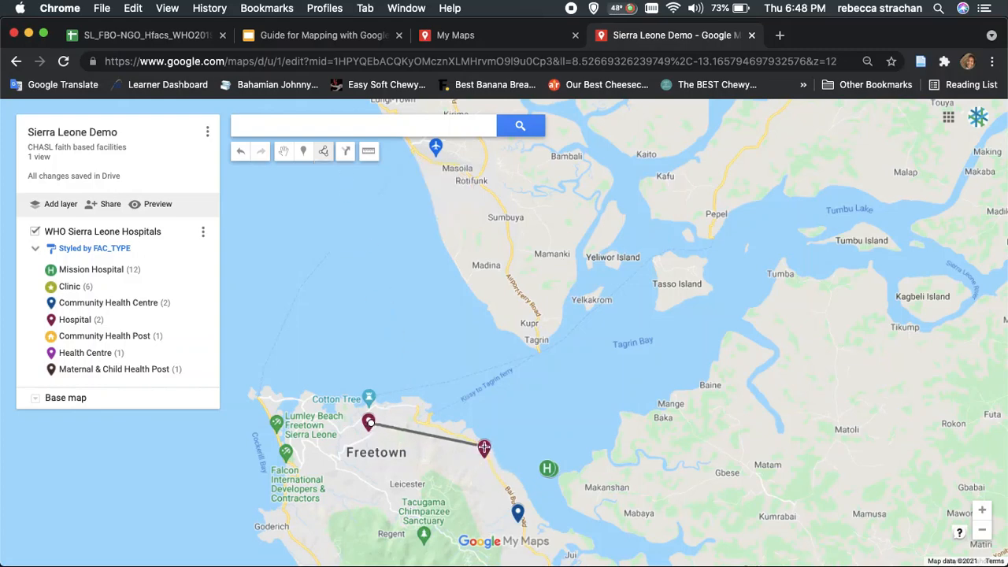
left_click(482, 447)
left_click(517, 512)
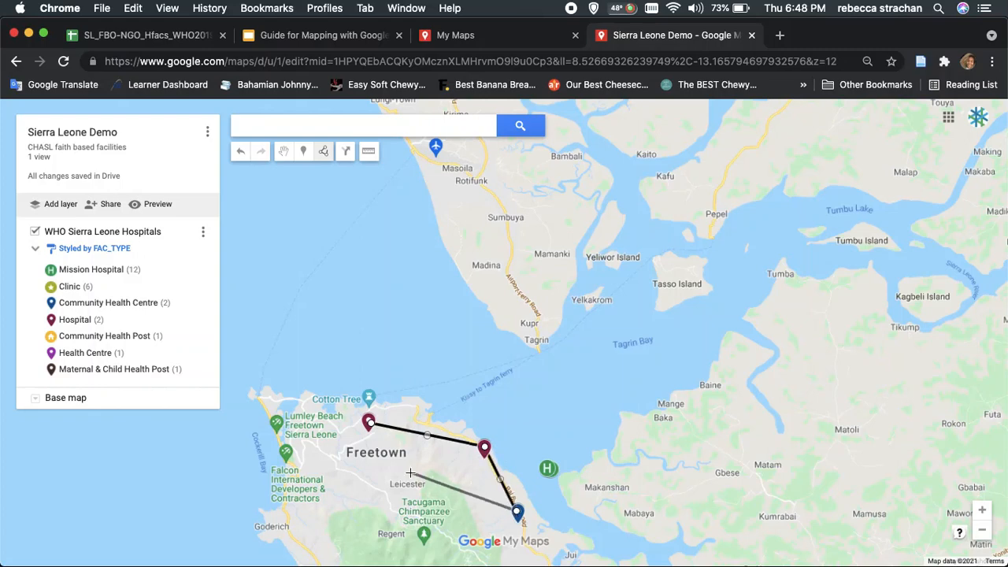
left_click(370, 424)
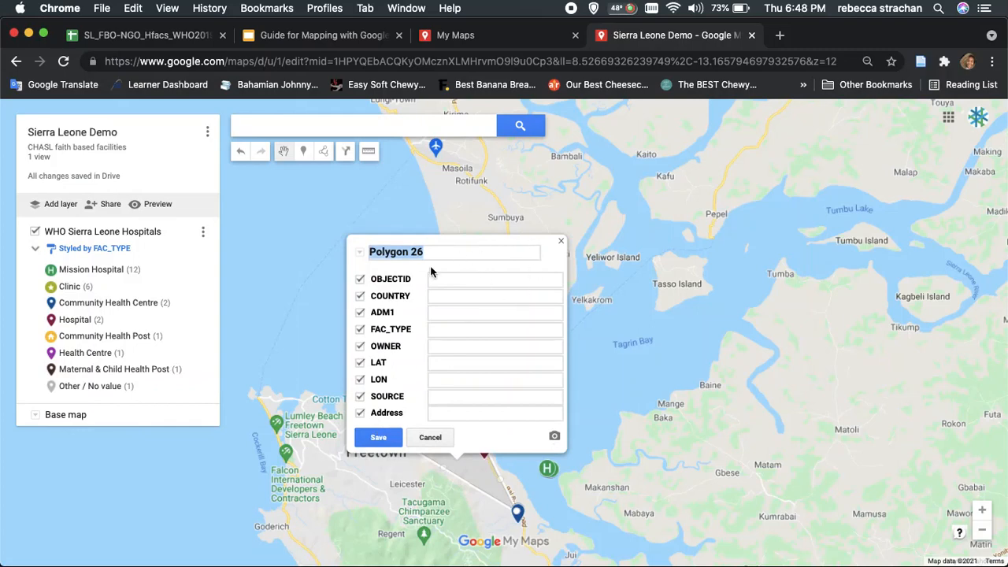
Name the drawn shape "Freetown locations", save it and close its details
type("Ft")
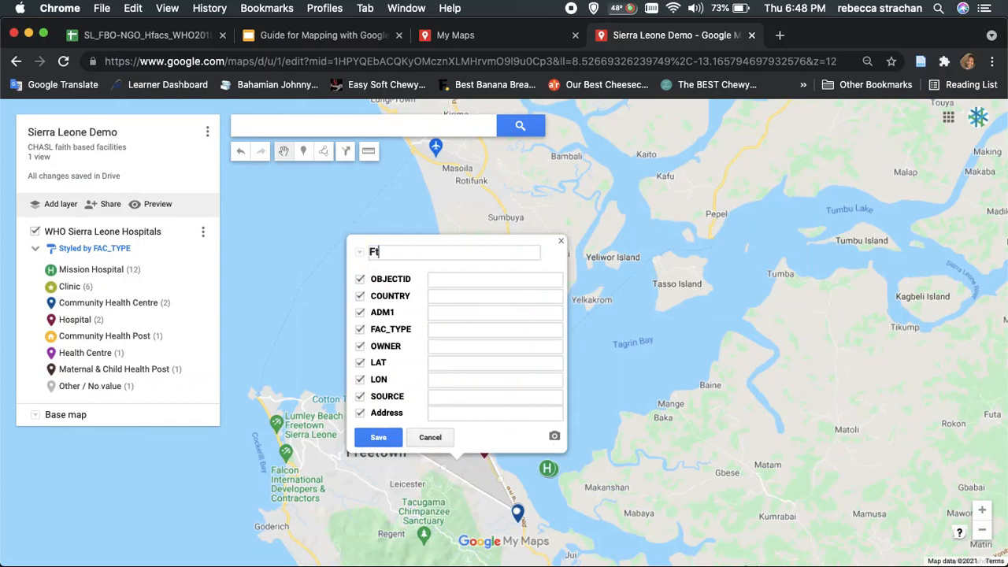
type("eet ")
type("tow")
type("n locations")
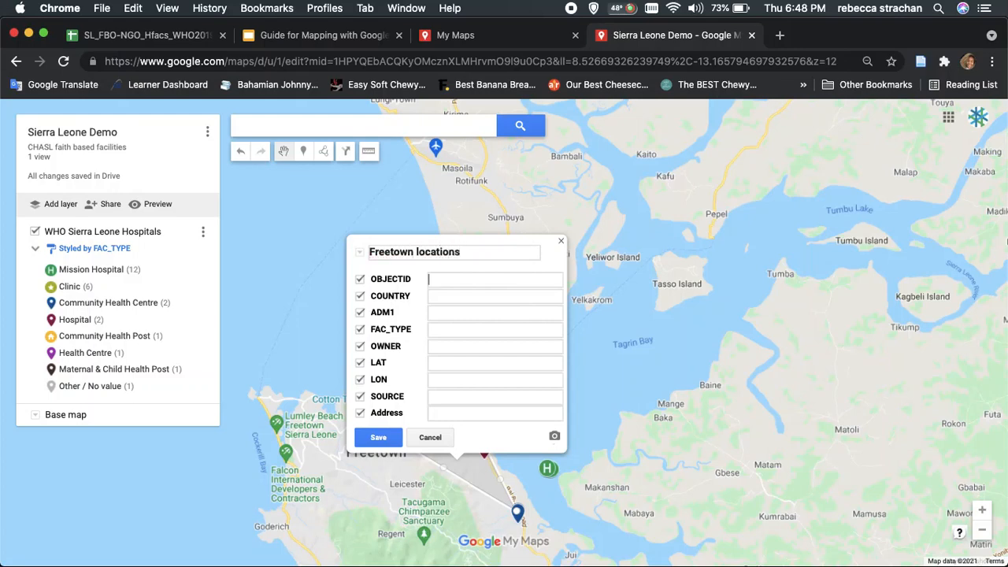
left_click(377, 437)
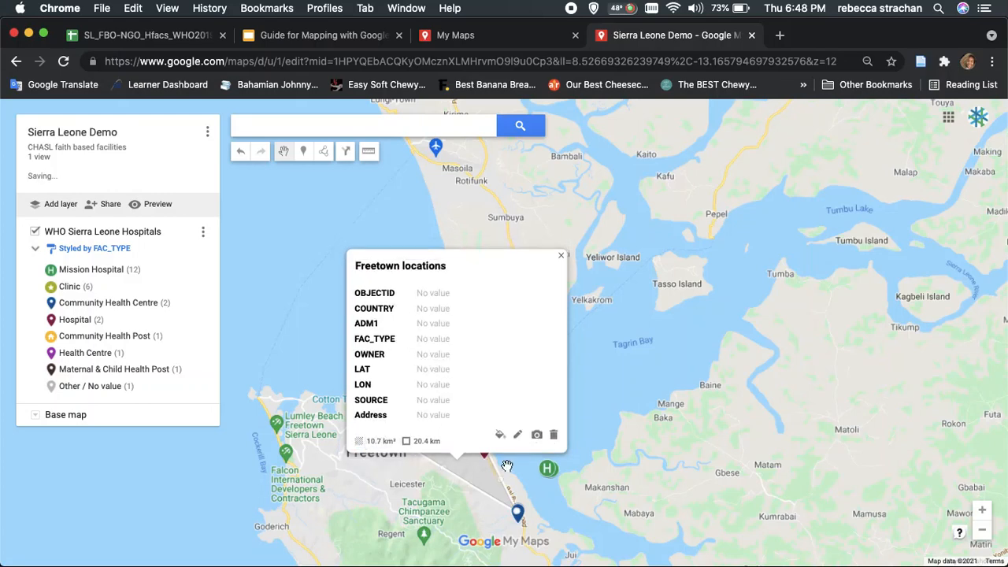
left_click(581, 449)
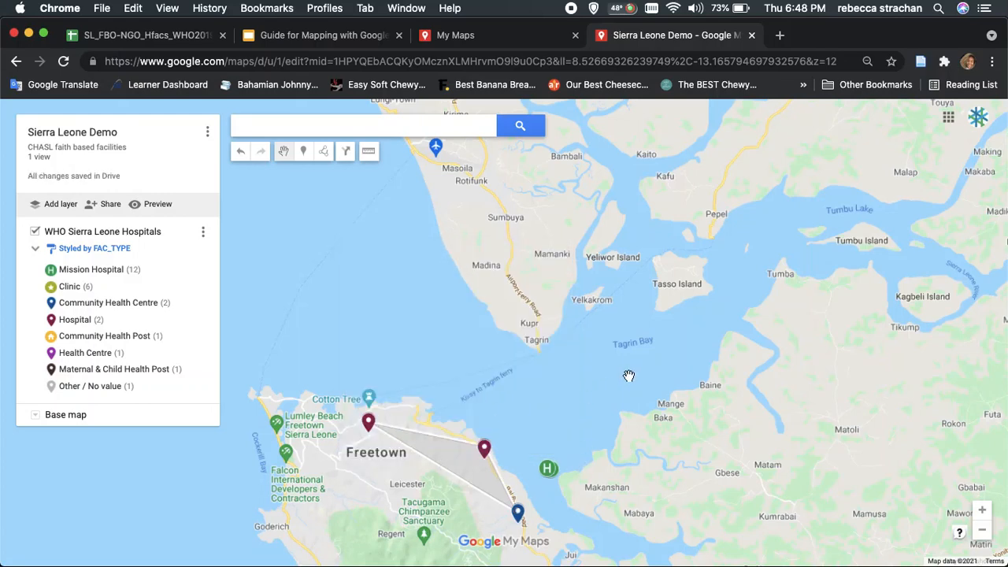
Delete the "Freetown locations" shape from the map
left_click(467, 466)
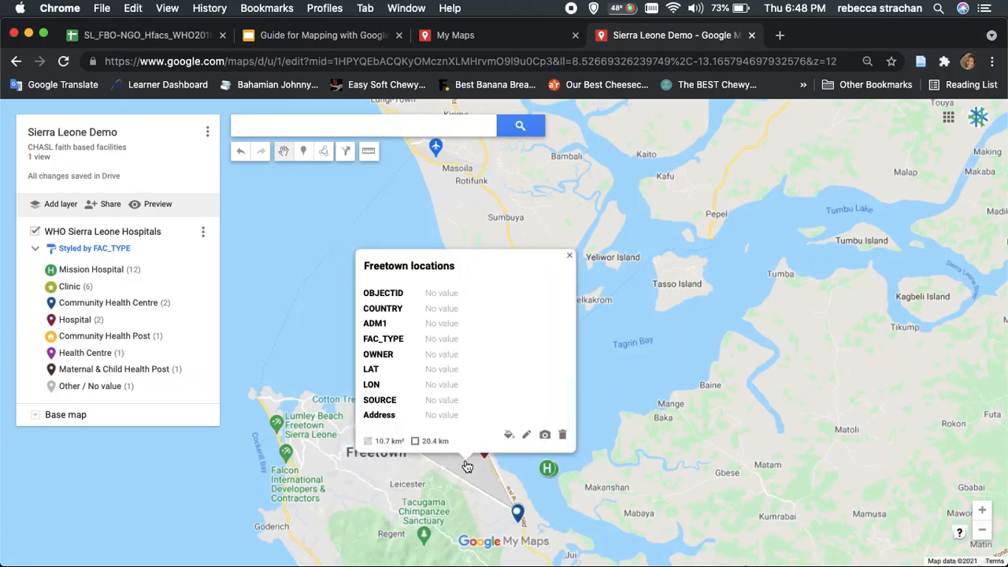
left_click(563, 438)
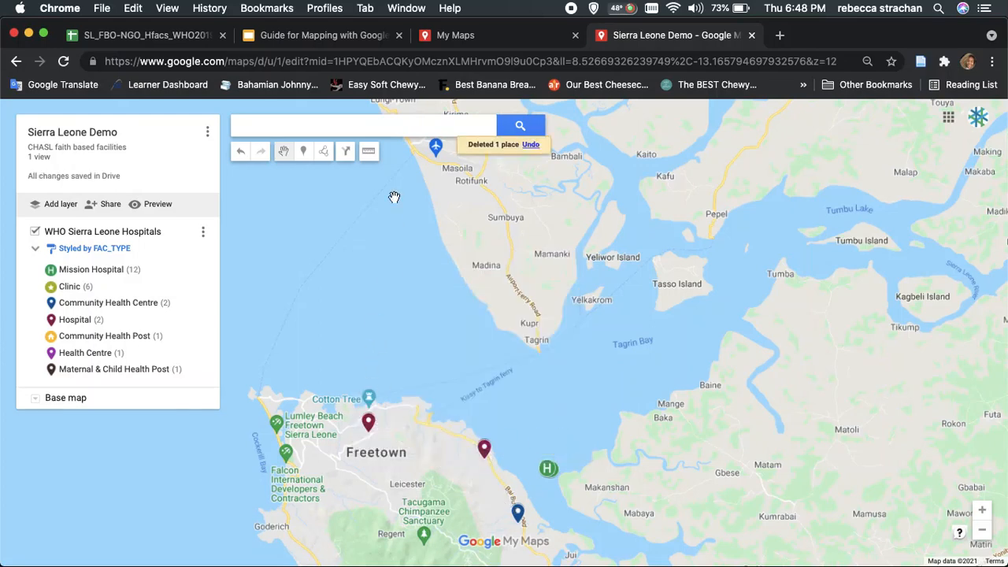
Add a driving route from the Mercyship-Sierra Leone-Aberdeen Hospital to the Iran Sierra Leone Hospital
left_click(324, 151)
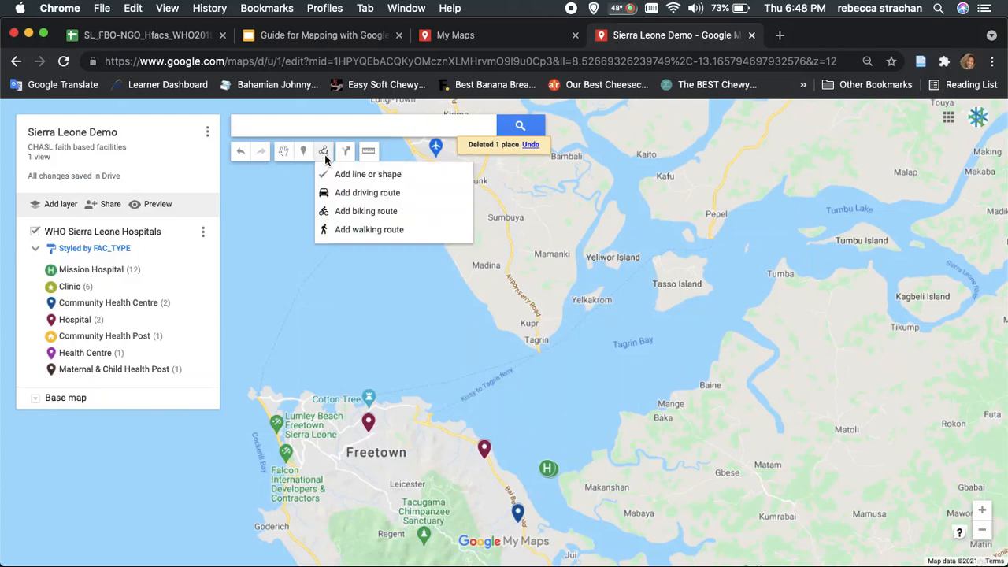
left_click(350, 194)
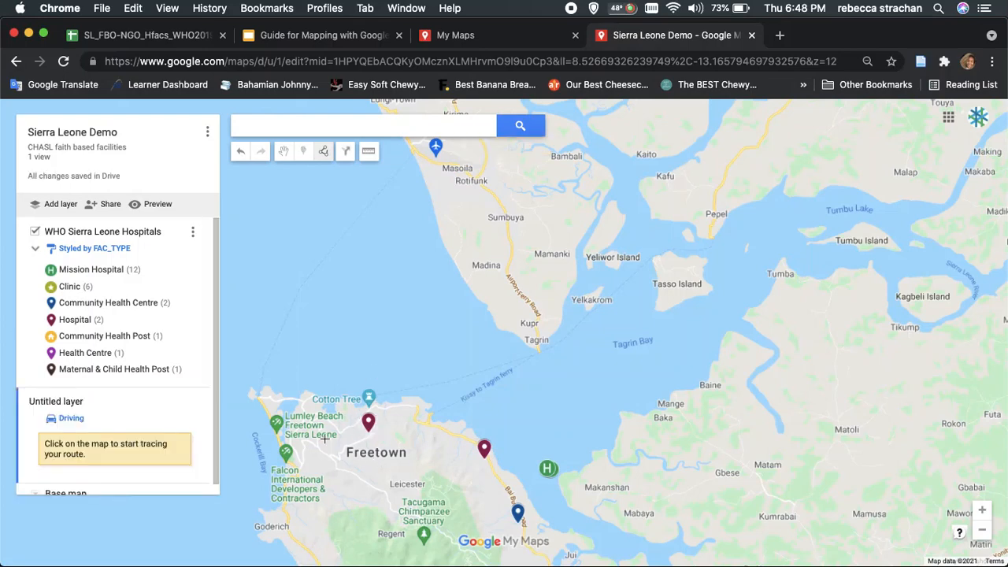
left_click(370, 427)
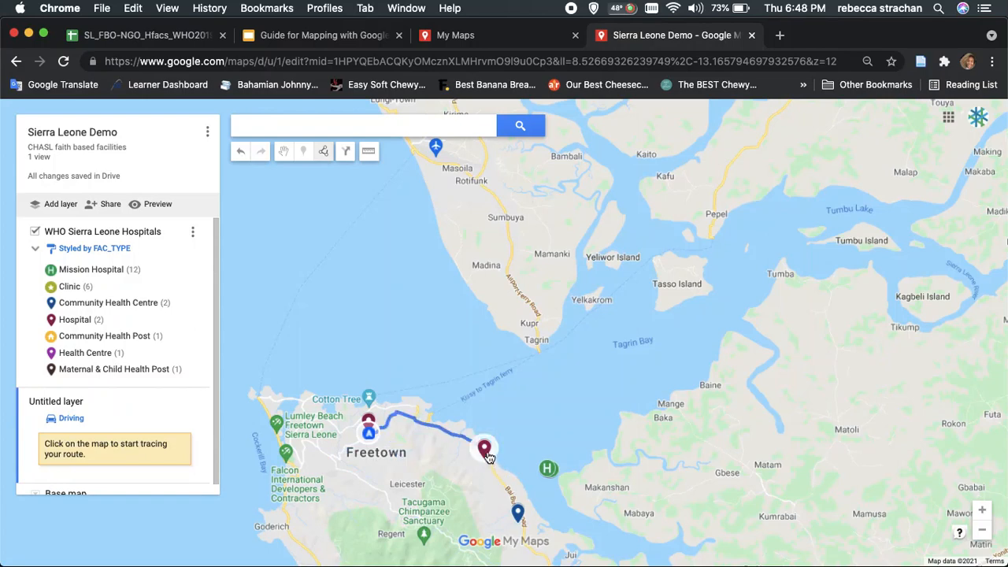
left_click(486, 453)
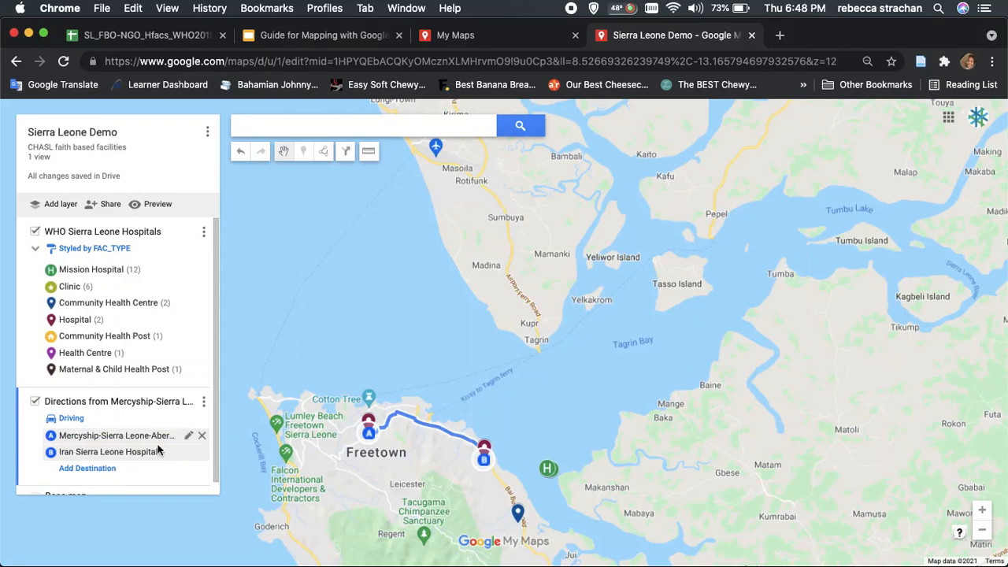
scroll(173, 460, "down", 1)
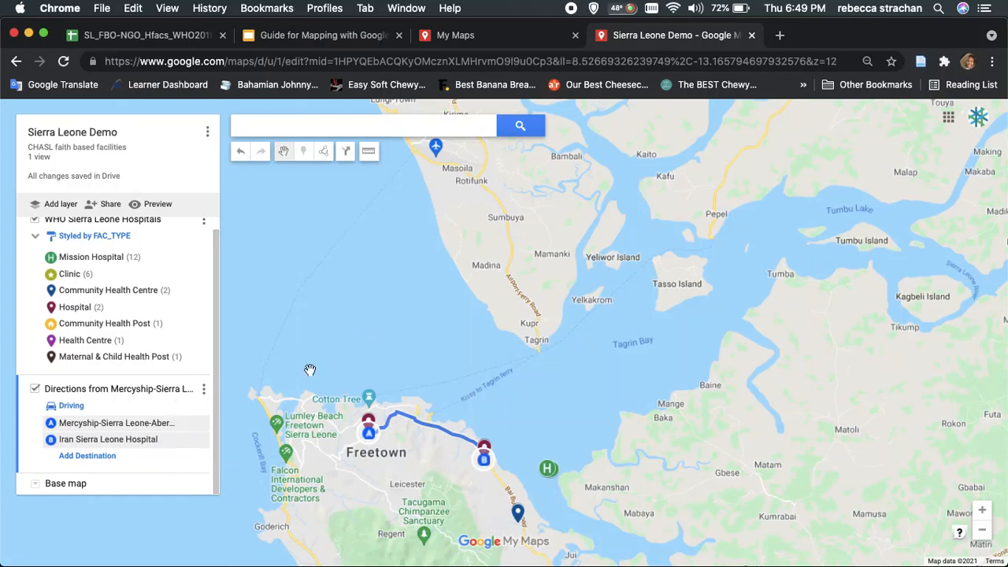
Review the step-by-step directions of the driving route layer and close them
left_click(322, 150)
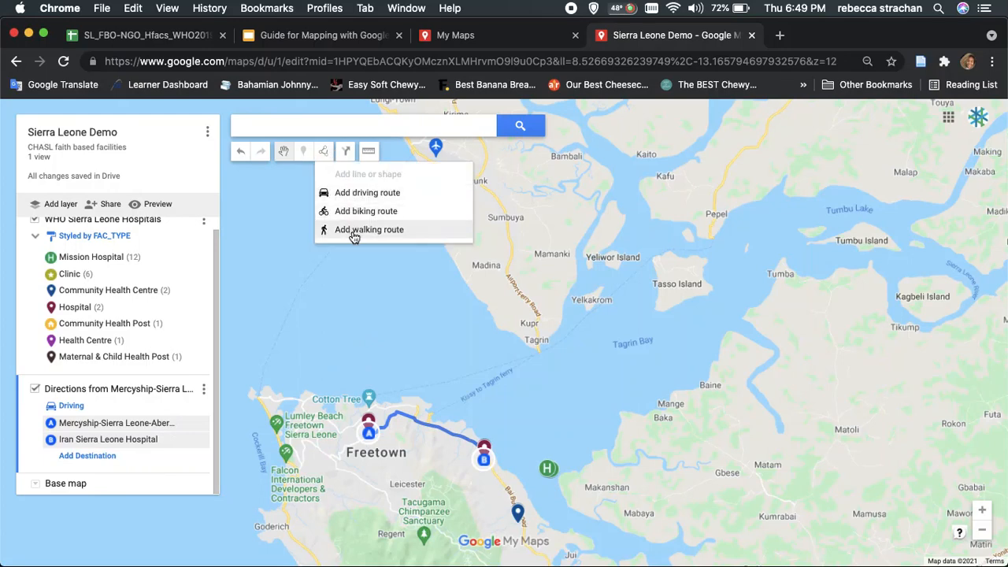
left_click(204, 390)
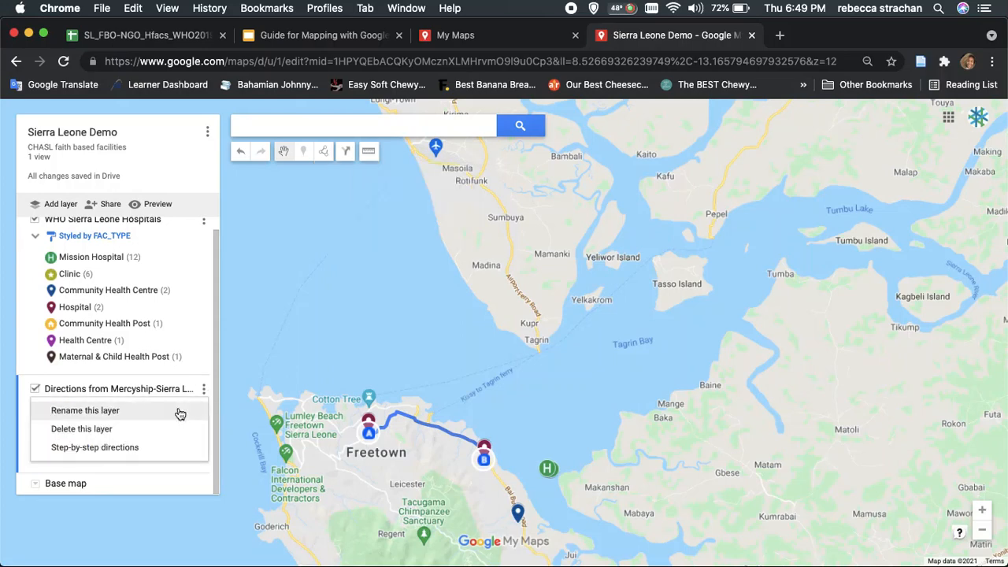
left_click(152, 447)
scroll(181, 267, "down", 5)
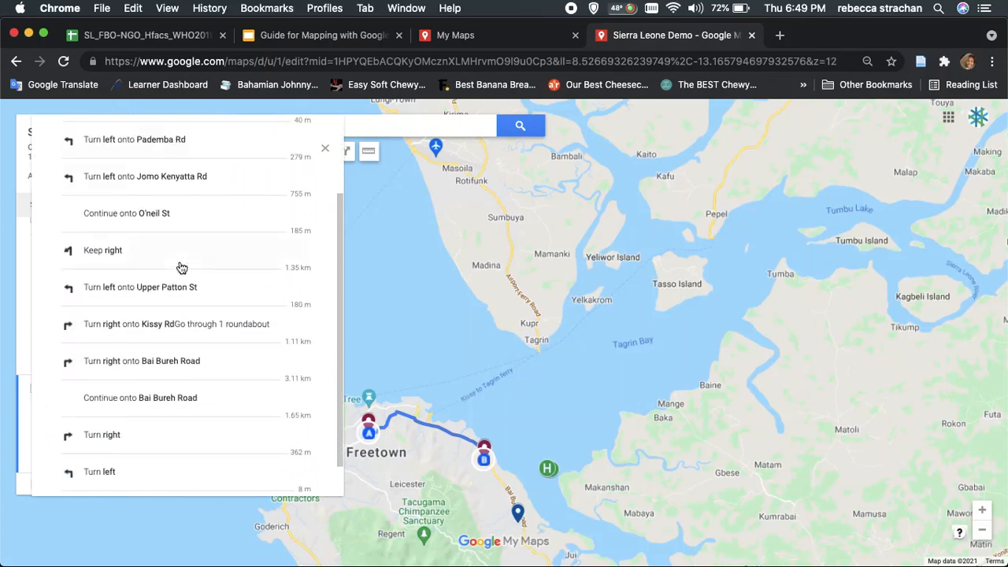
scroll(181, 268, "up", 5)
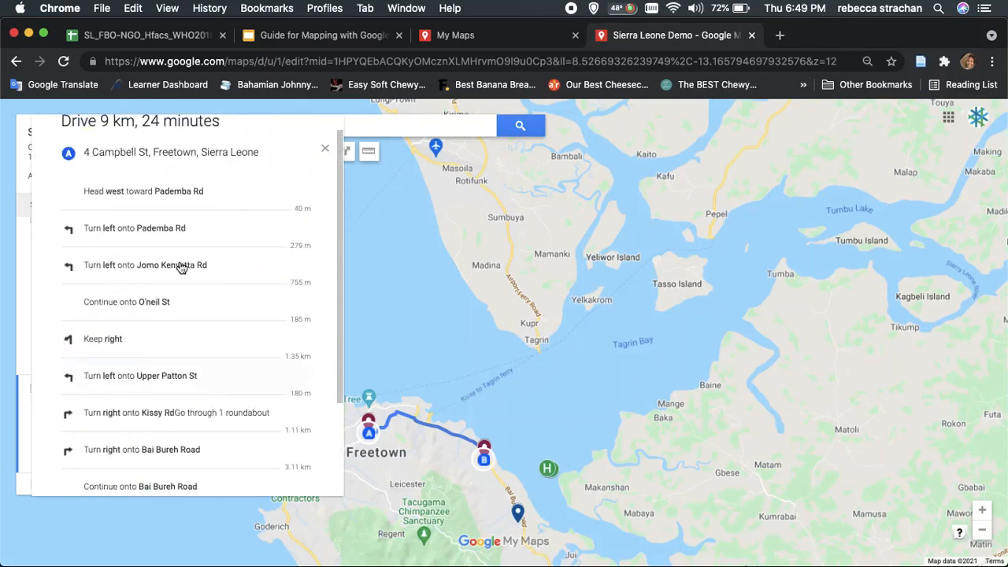
left_click(325, 149)
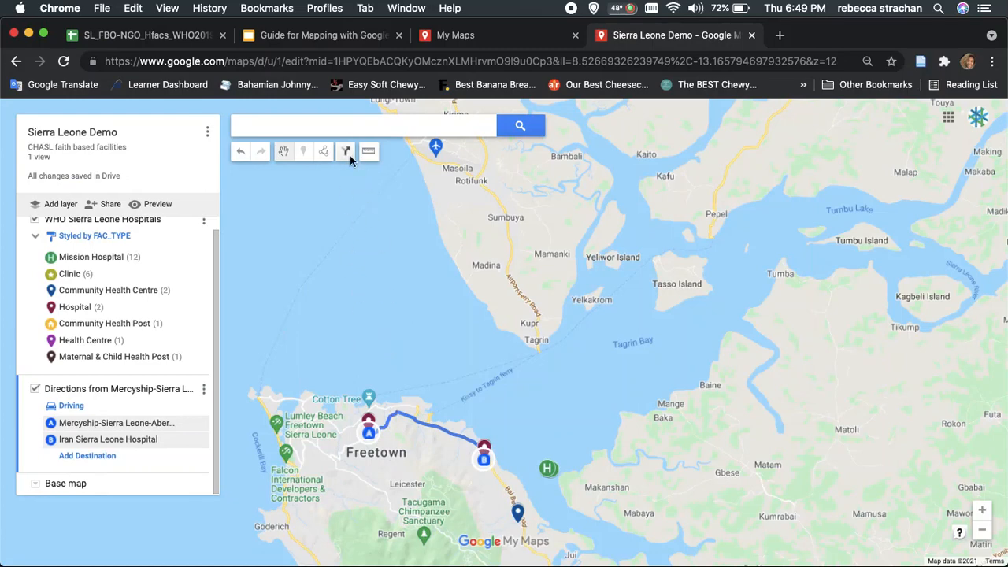
Measure the distance from route point A through point B and the nearby Community Health Centre to Tacugama Chimpanzee Sanctuary, and clear the measurement
left_click(370, 152)
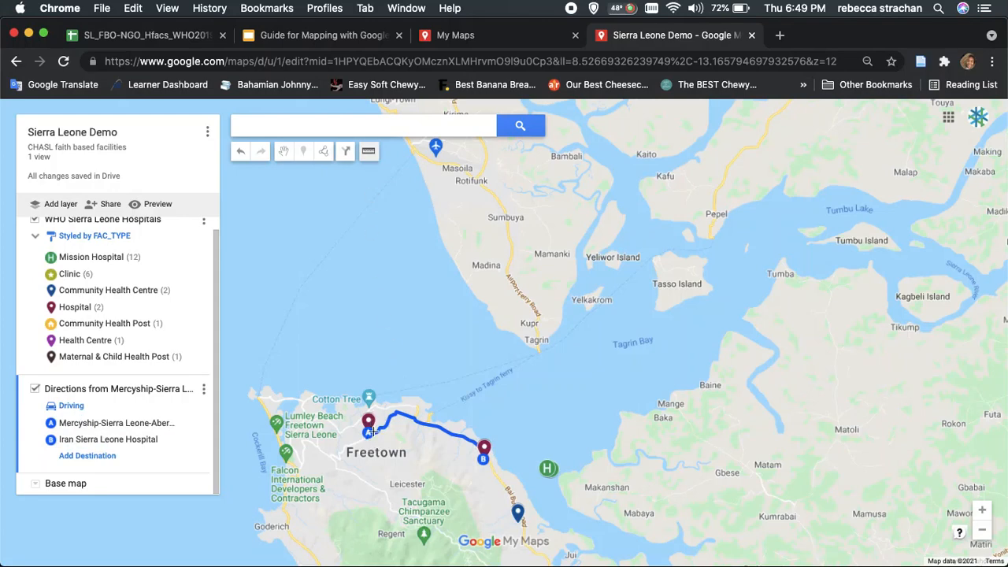
left_click(370, 432)
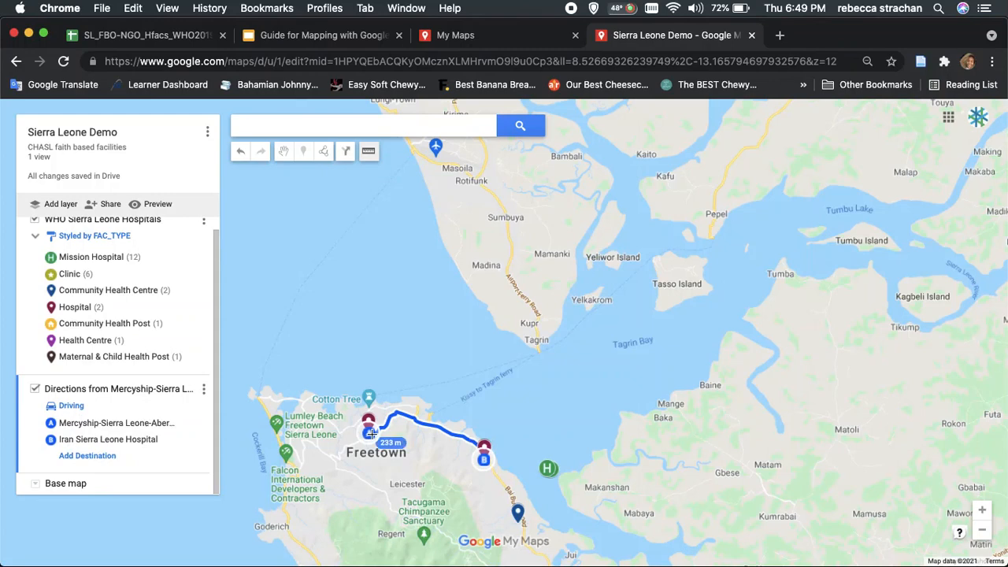
left_click(485, 459)
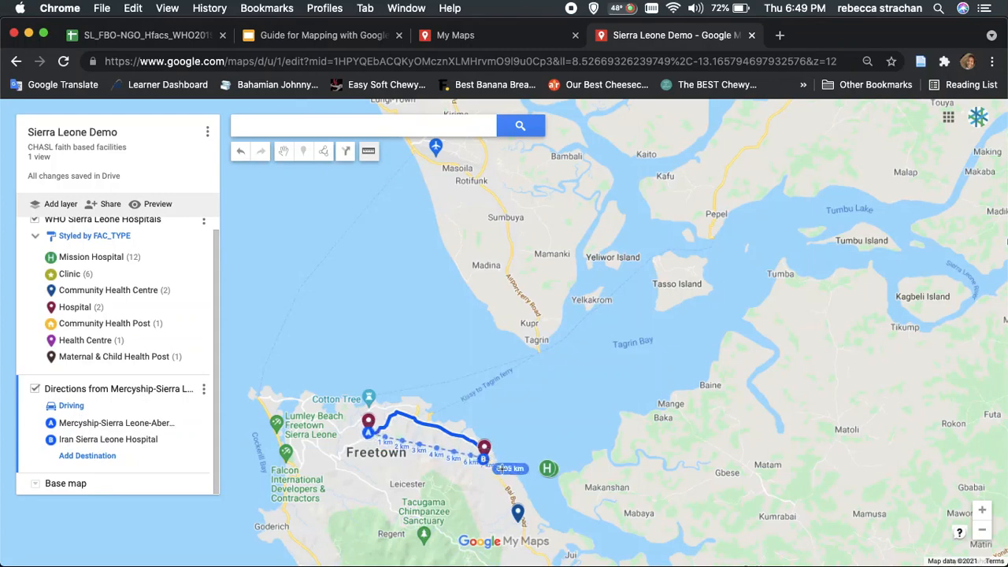
left_click(520, 509)
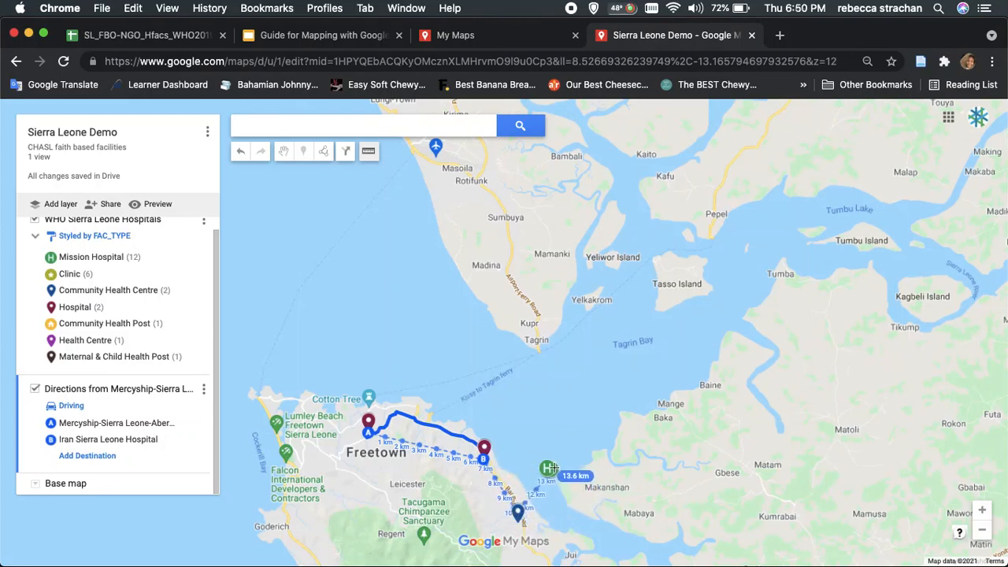
left_click(425, 530)
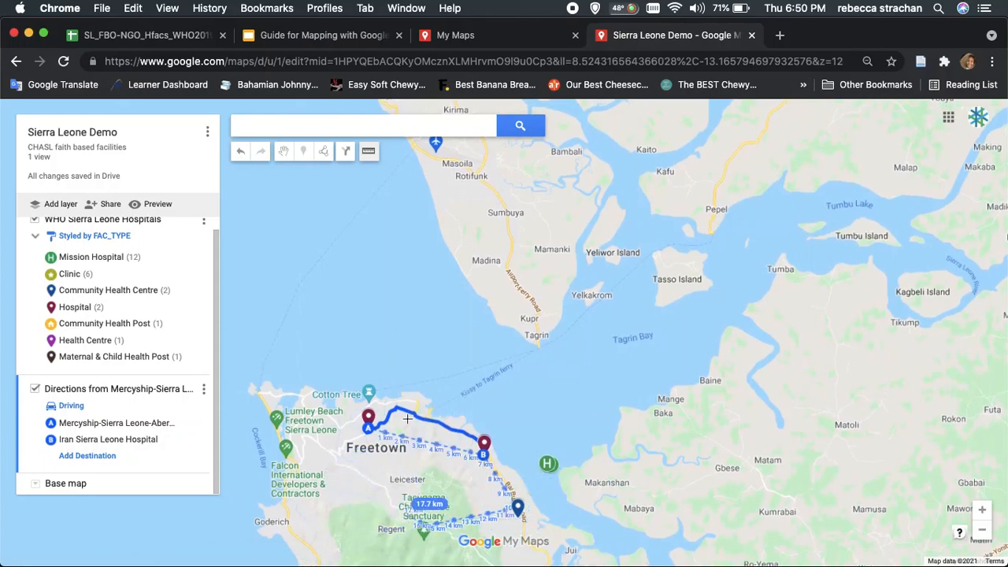
key("Escape")
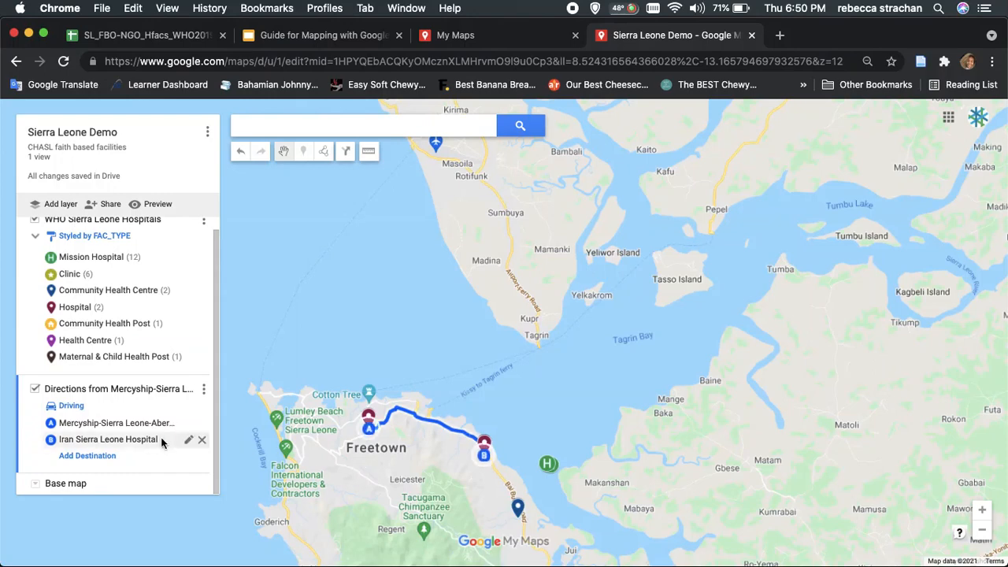
scroll(141, 322, "up", 2)
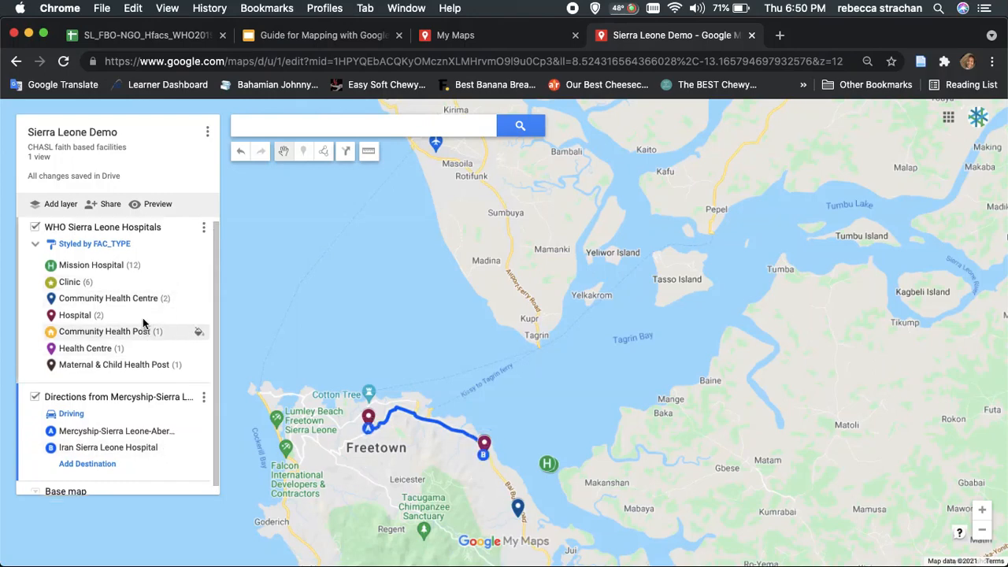
scroll(140, 311, "down", 2)
scroll(139, 310, "up", 2)
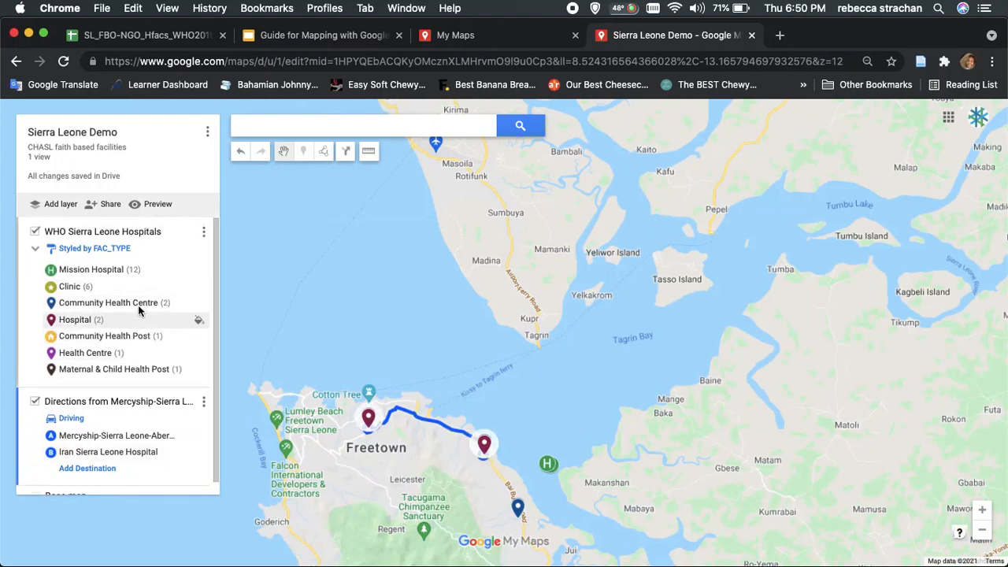
left_click(37, 250)
left_click(37, 250)
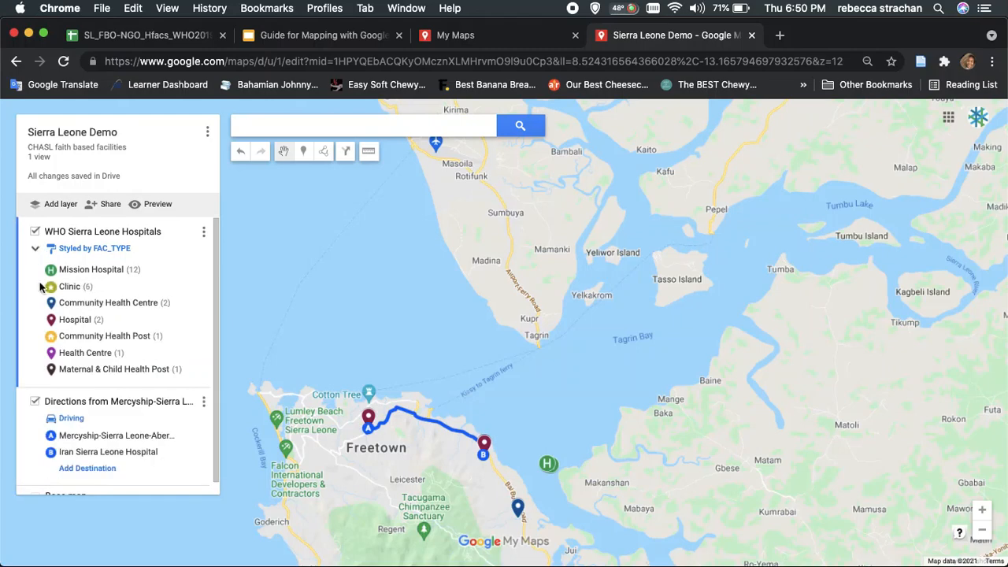
Add a new empty layer to the map and switch the base map to Satellite
left_click(51, 206)
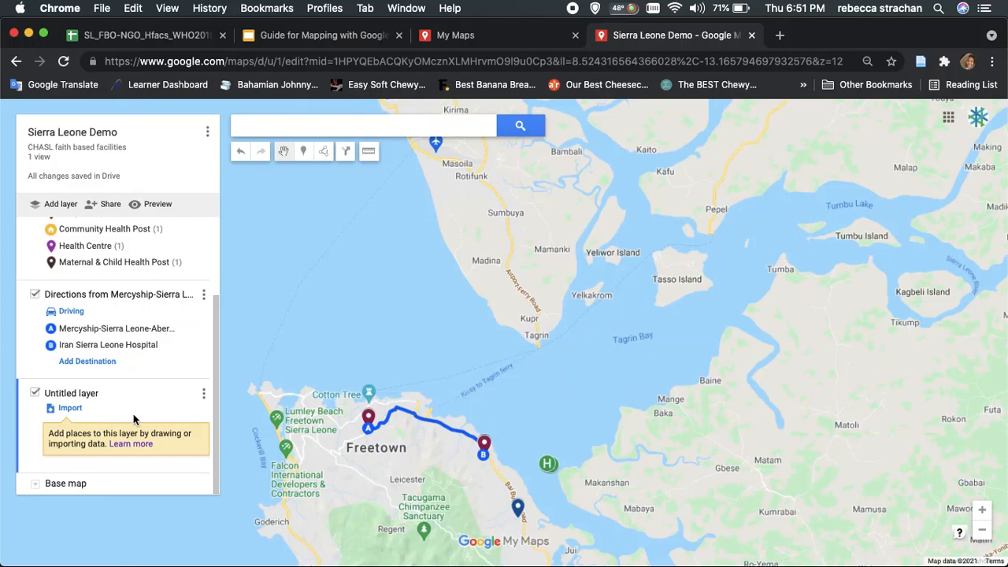
left_click(35, 489)
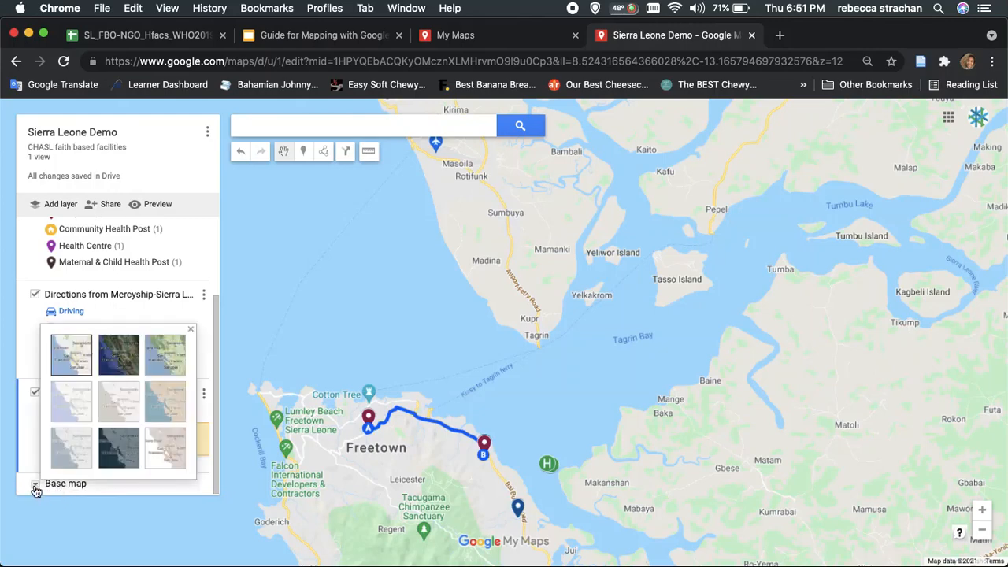
left_click(111, 358)
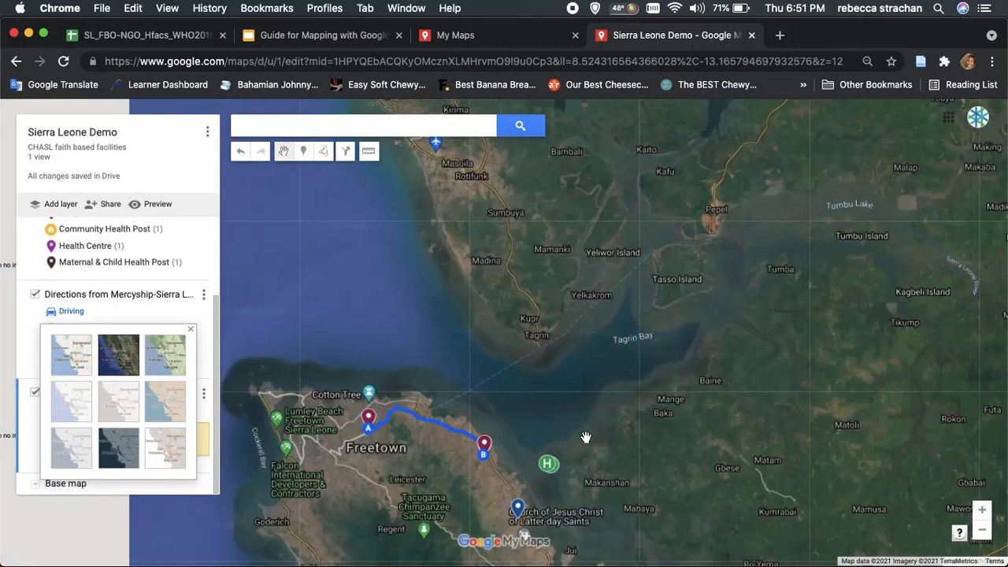
View the details of the Mission Hospital marker near Fakai and of Western Area National Park, and close them
left_click_drag(607, 457, 610, 375)
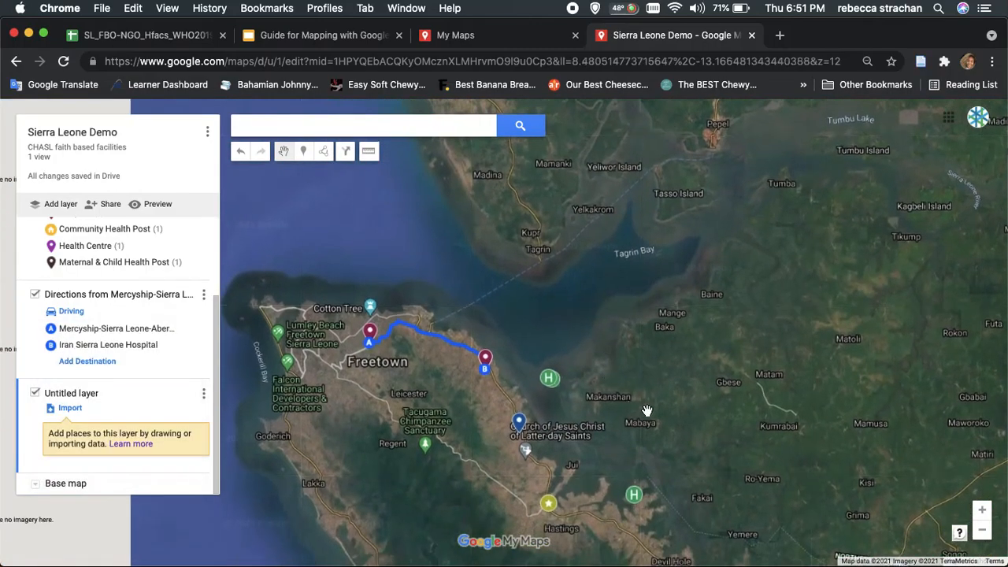
left_click_drag(648, 410, 640, 329)
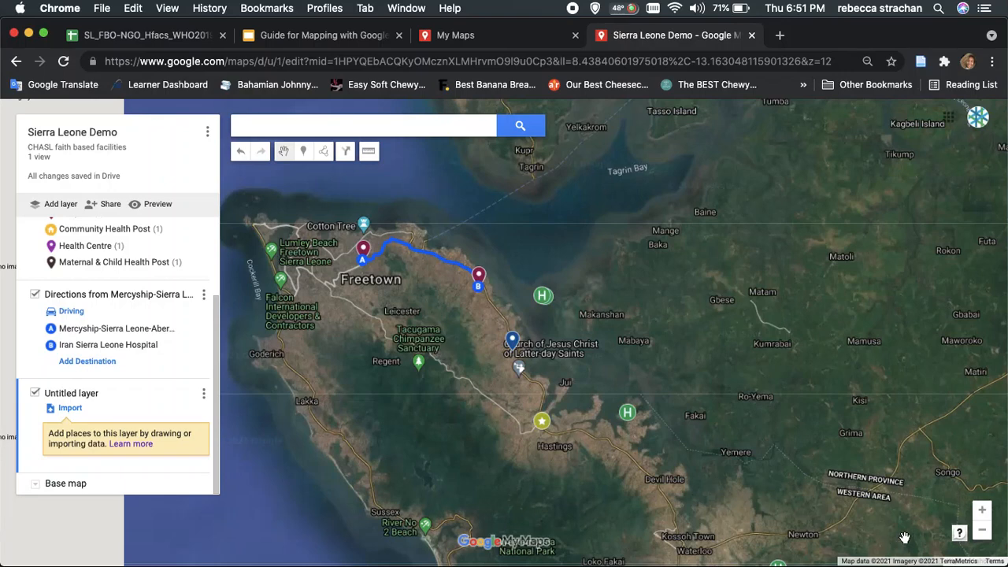
left_click(981, 536)
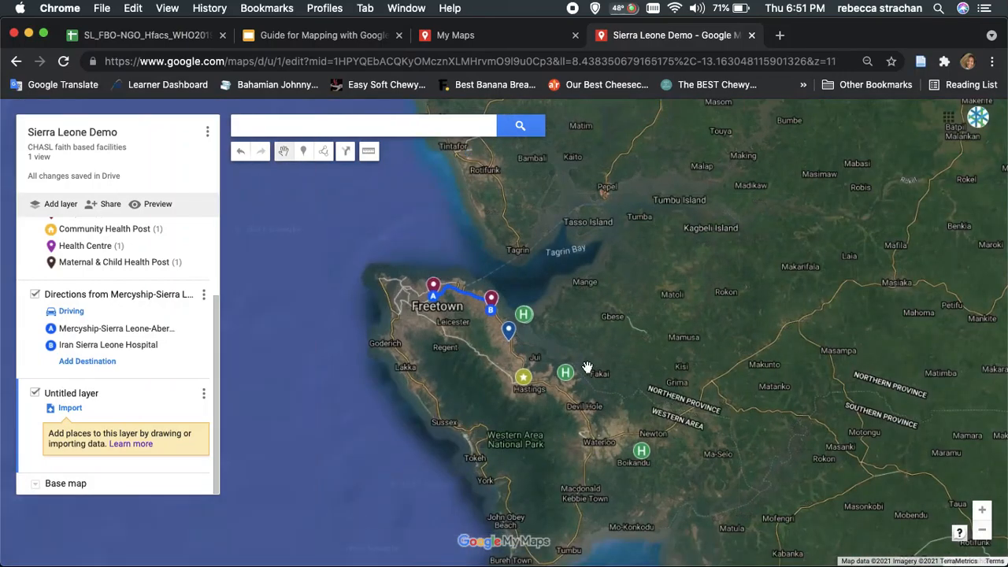
left_click(567, 376)
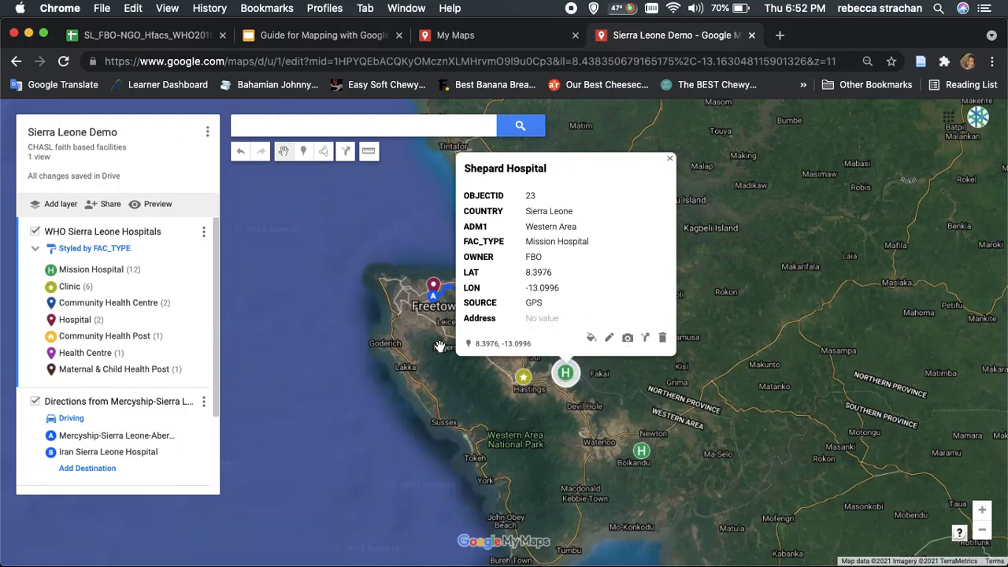
left_click(529, 455)
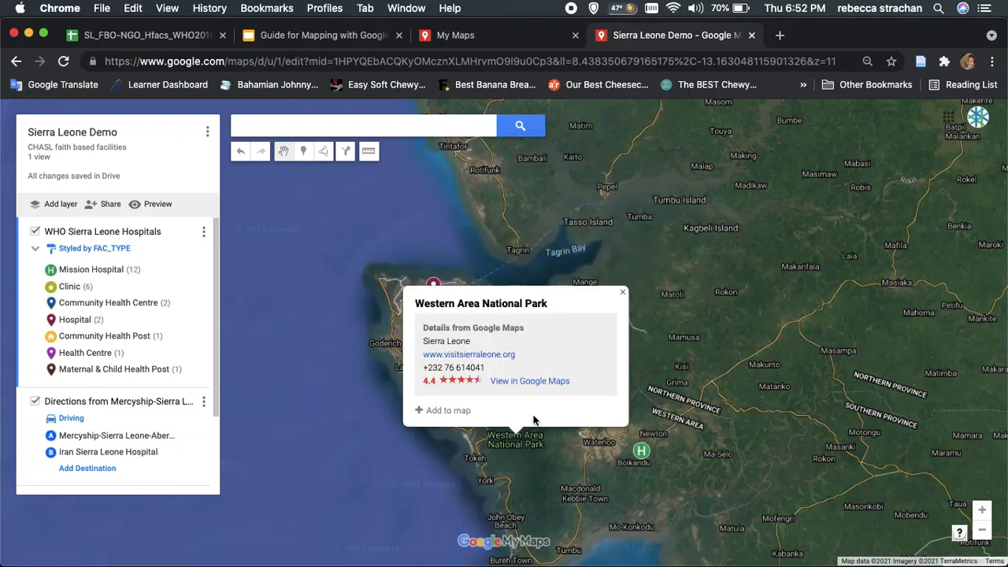
left_click(664, 404)
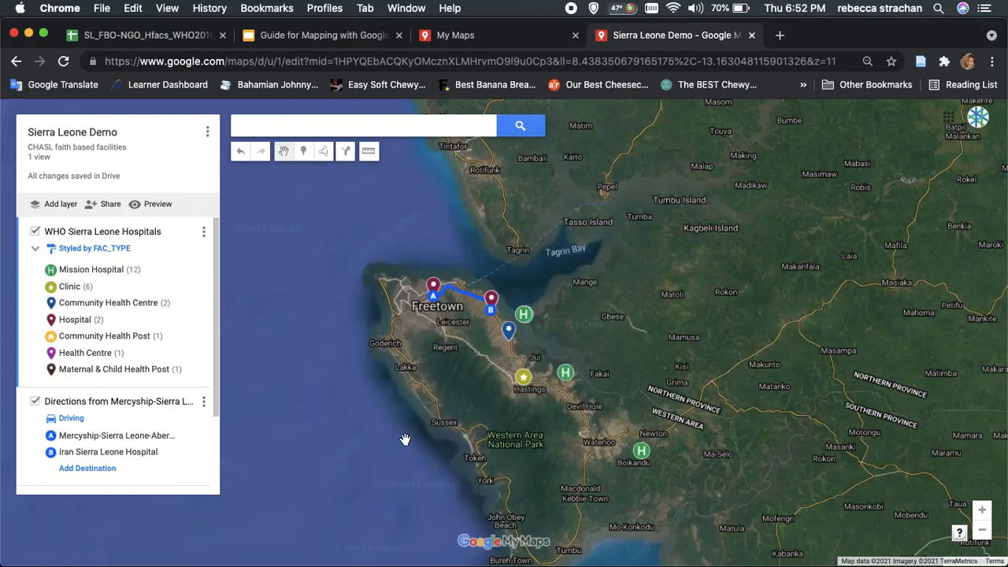